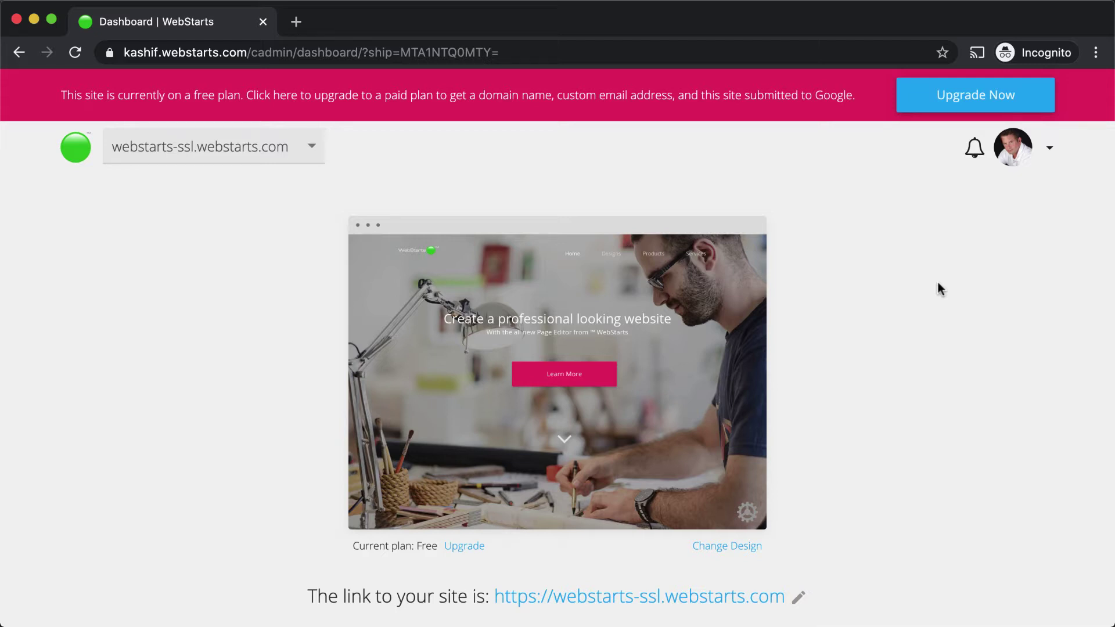
# Open the site's Home page in the editor, closing the Create New Web Page dialog unused.
pyautogui.moveTo(685, 366)
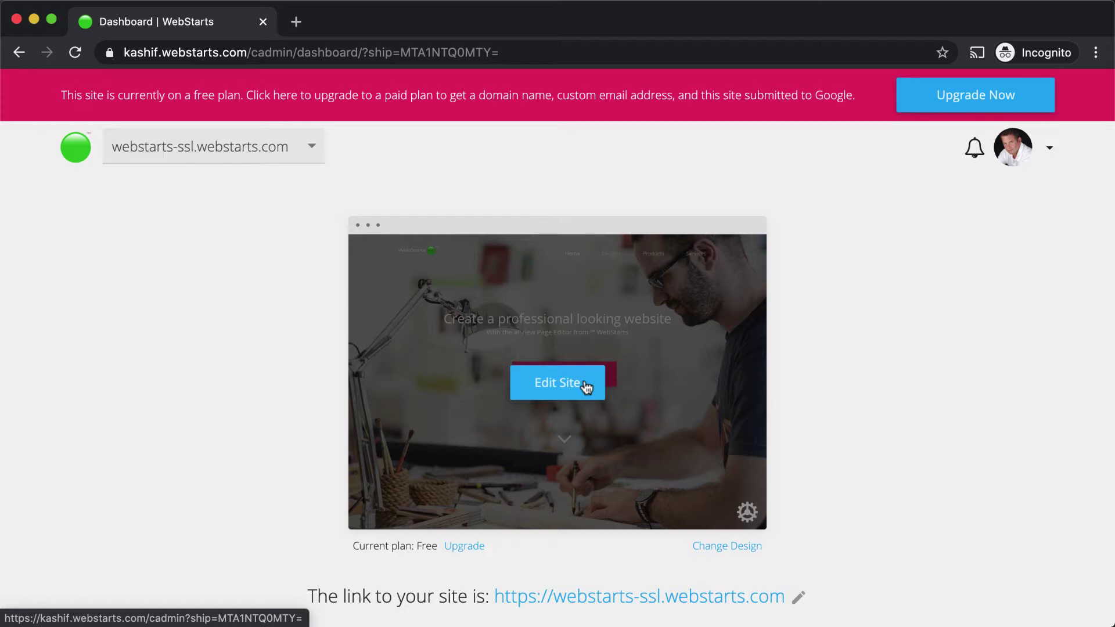
pyautogui.click(587, 388)
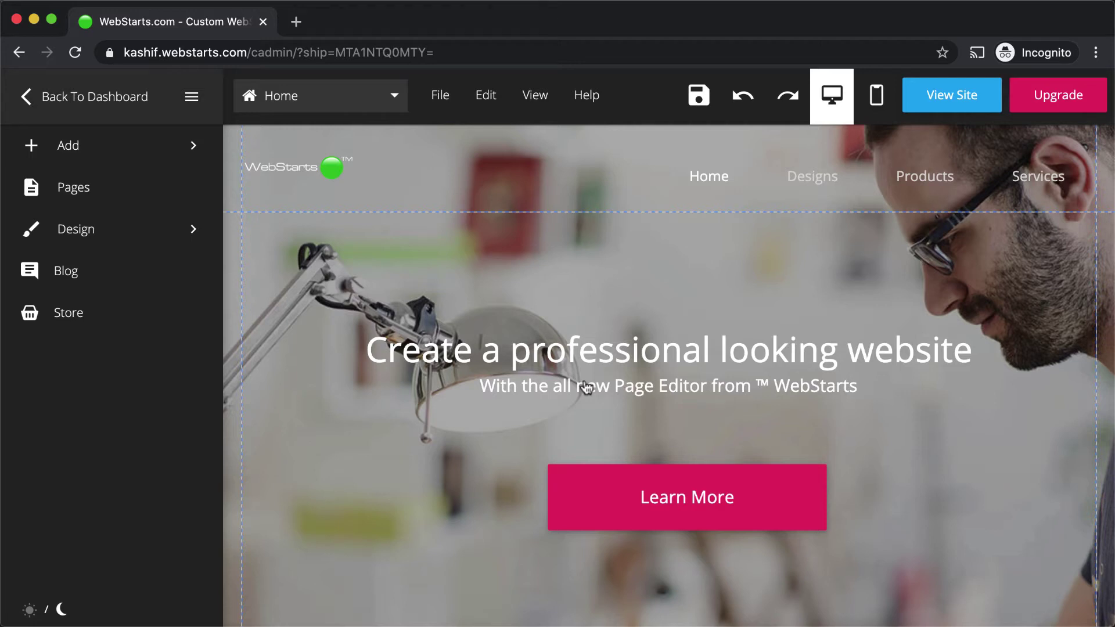
pyautogui.click(399, 94)
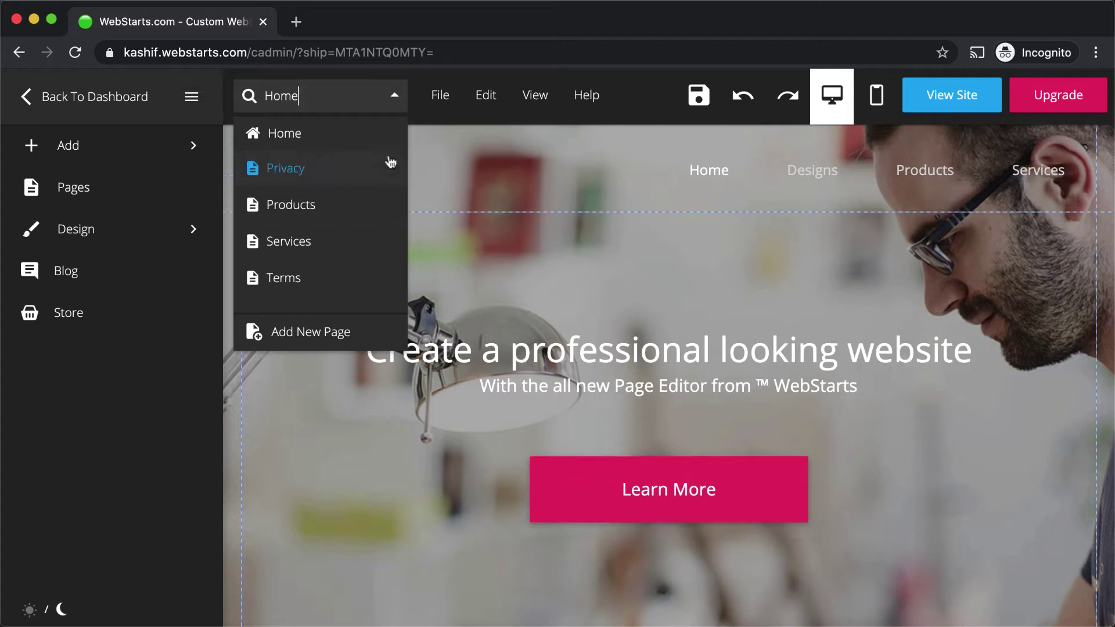
pyautogui.click(355, 334)
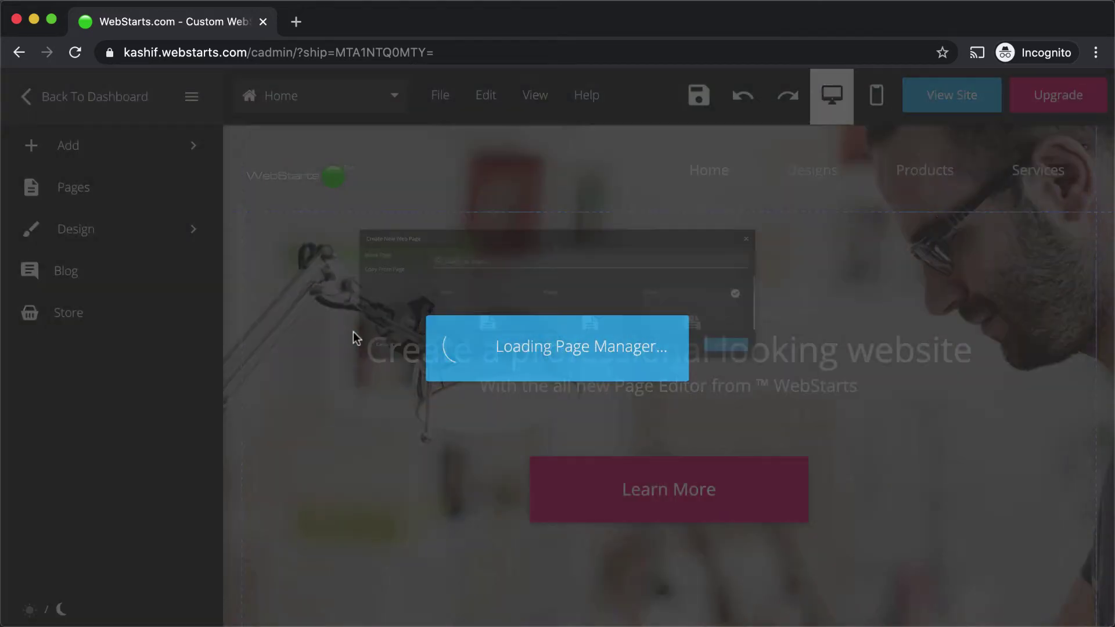
pyautogui.click(1056, 103)
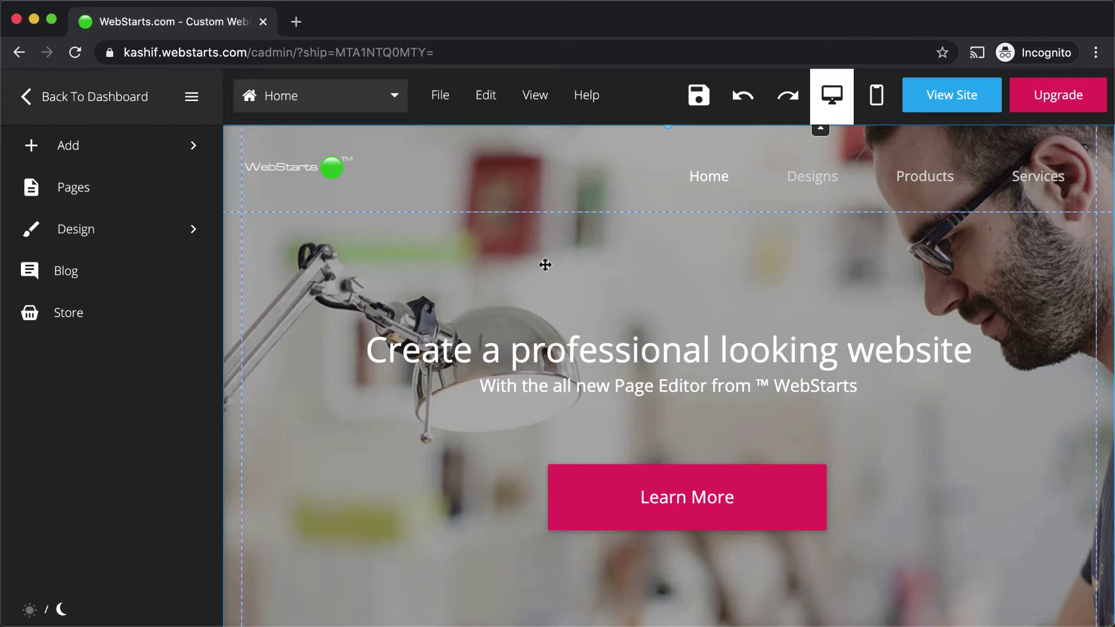
# Nudge the WebStarts logo to a new position in the header.
pyautogui.scroll(-15, 551, 285)
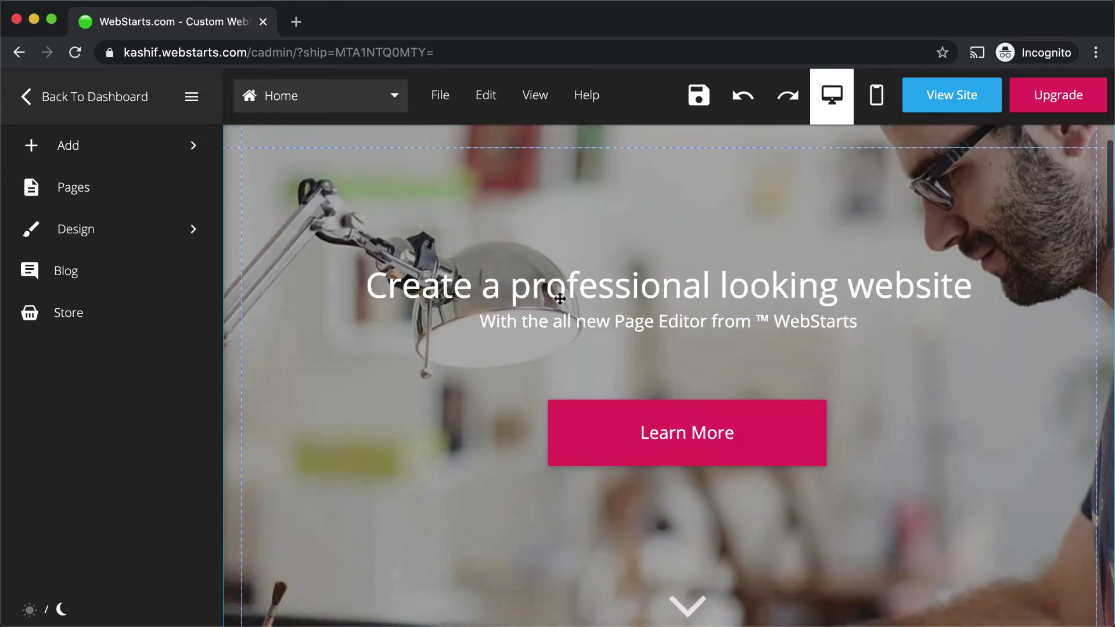
pyautogui.scroll(5, 560, 298)
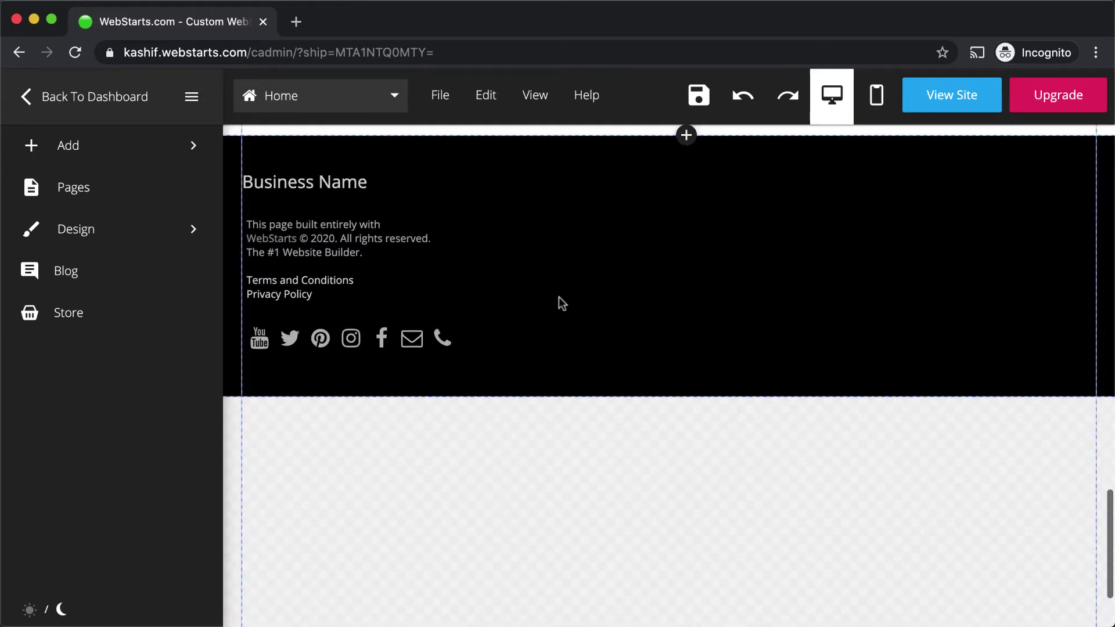
pyautogui.scroll(10, 561, 302)
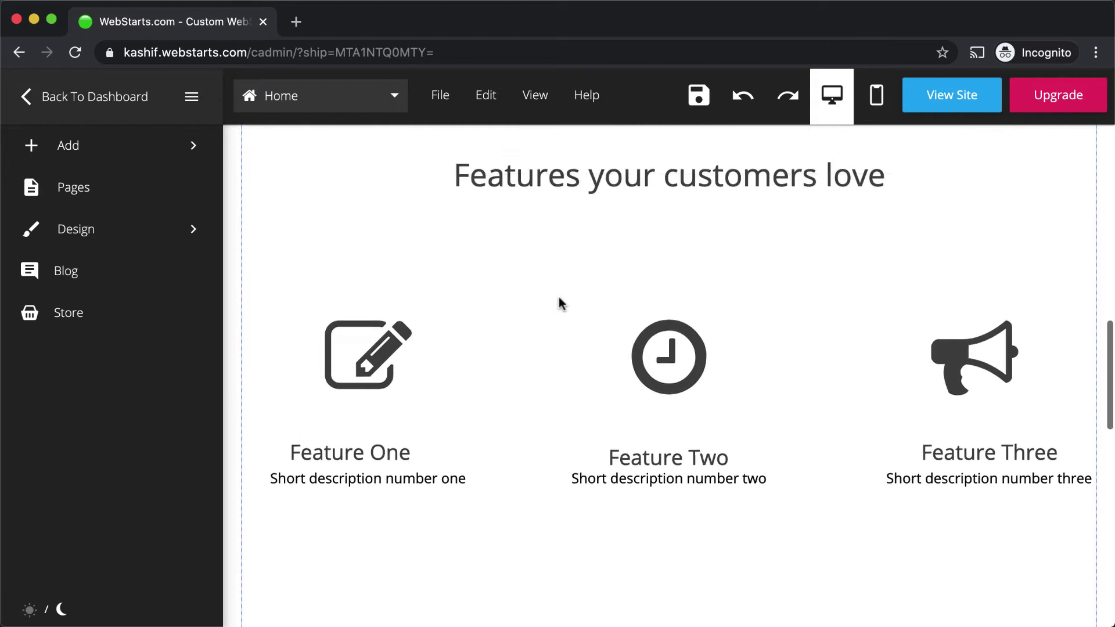
pyautogui.scroll(12, 561, 302)
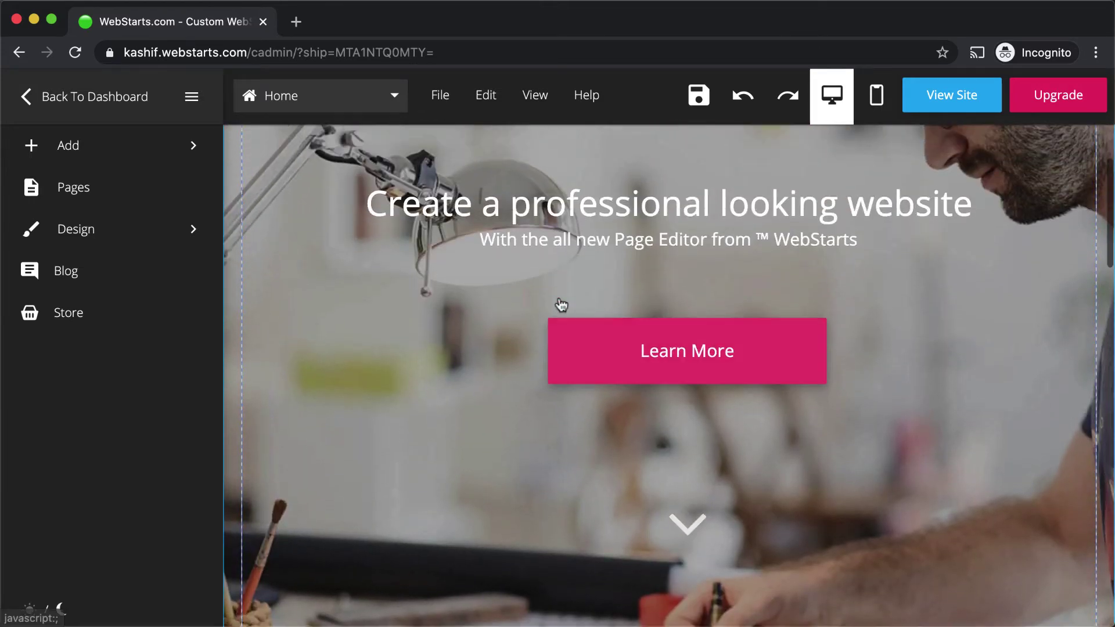
pyautogui.scroll(1, 560, 302)
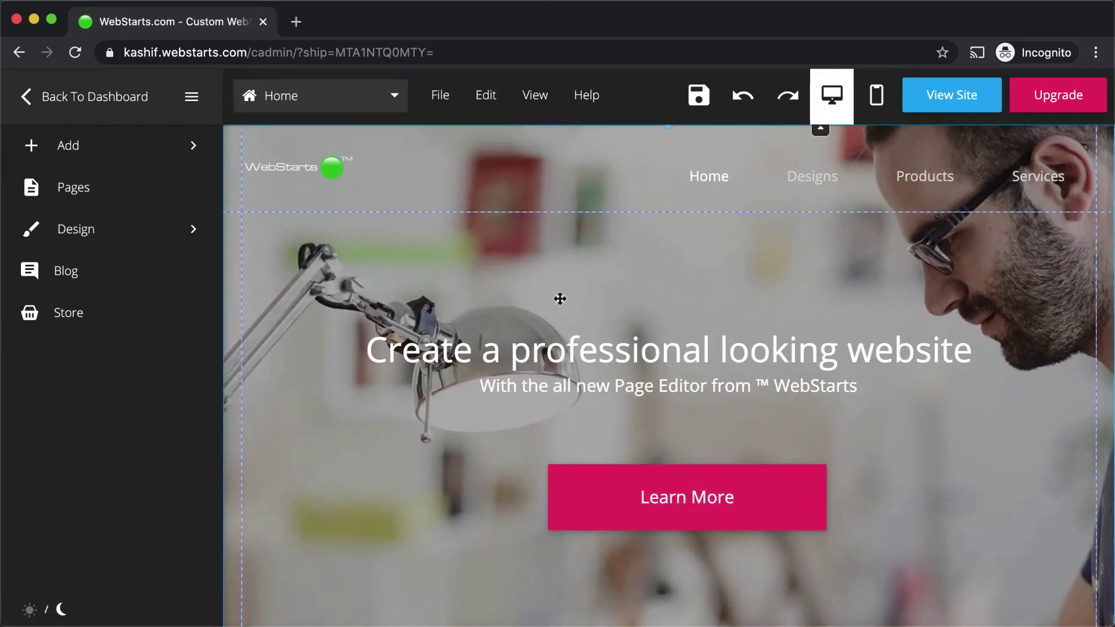
pyautogui.click(307, 170)
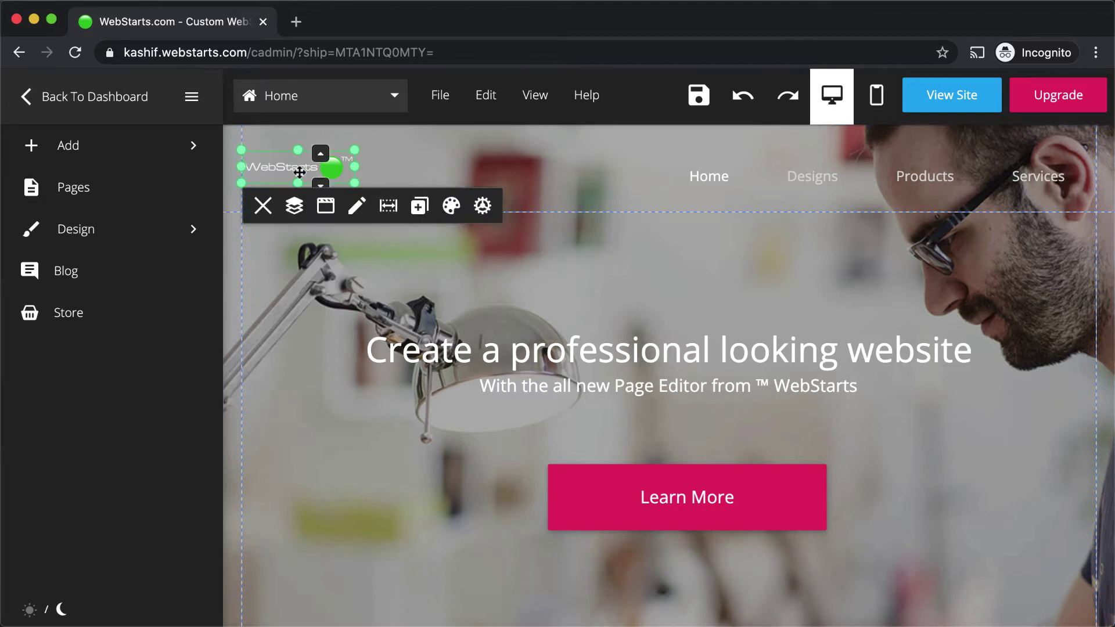
pyautogui.moveTo(297, 170)
pyautogui.mouseDown()
pyautogui.moveTo(347, 280)
pyautogui.moveTo(352, 263)
pyautogui.moveTo(299, 174)
pyautogui.mouseUp()
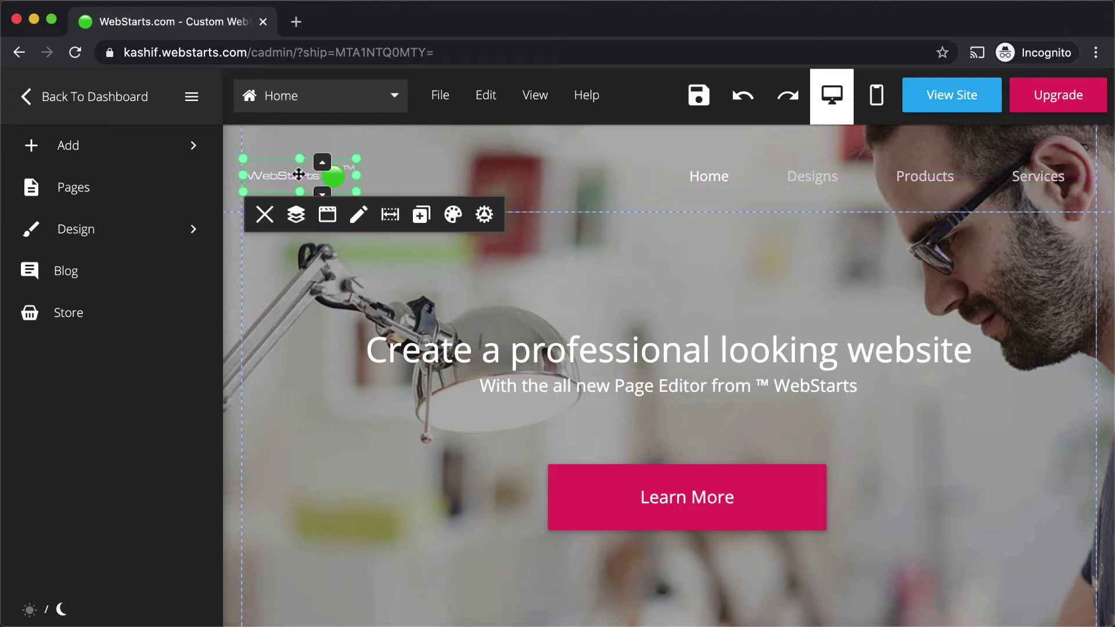
# Move the navigation menu up to line up with the header and logo.
pyautogui.click(858, 179)
pyautogui.moveTo(858, 178)
pyautogui.mouseDown()
pyautogui.moveTo(846, 262)
pyautogui.moveTo(866, 214)
pyautogui.moveTo(856, 173)
pyautogui.mouseUp()
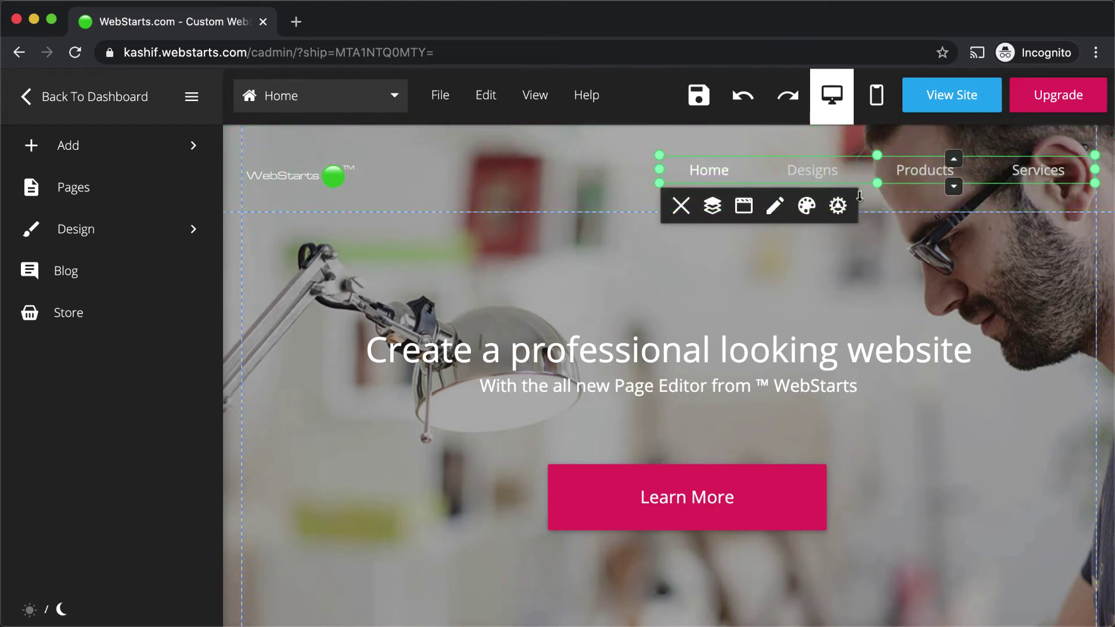
pyautogui.click(876, 263)
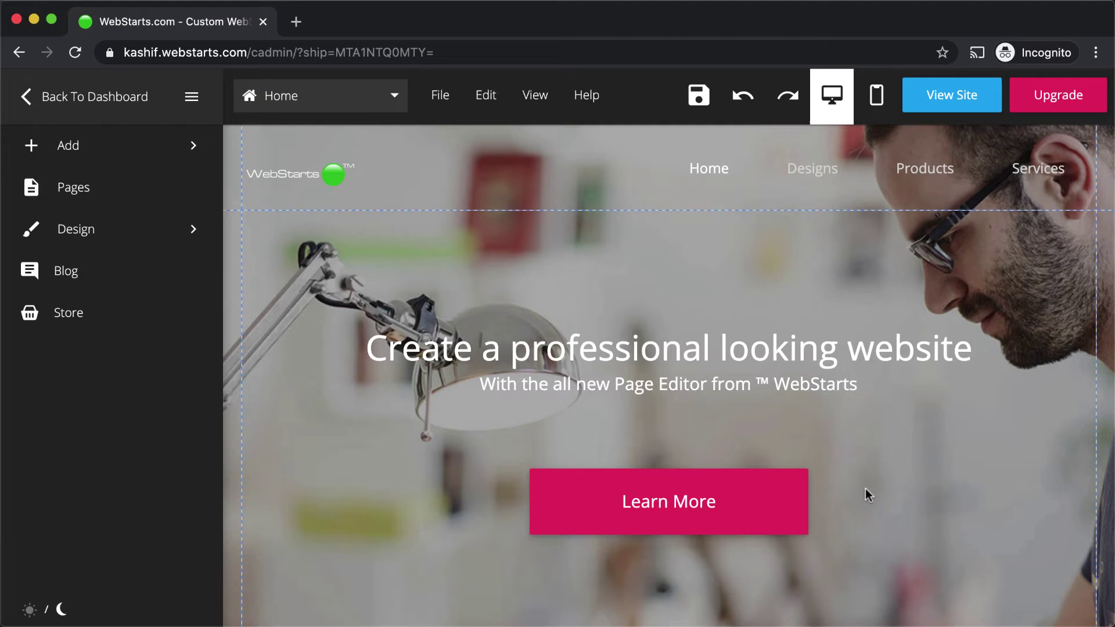
pyautogui.click(811, 361)
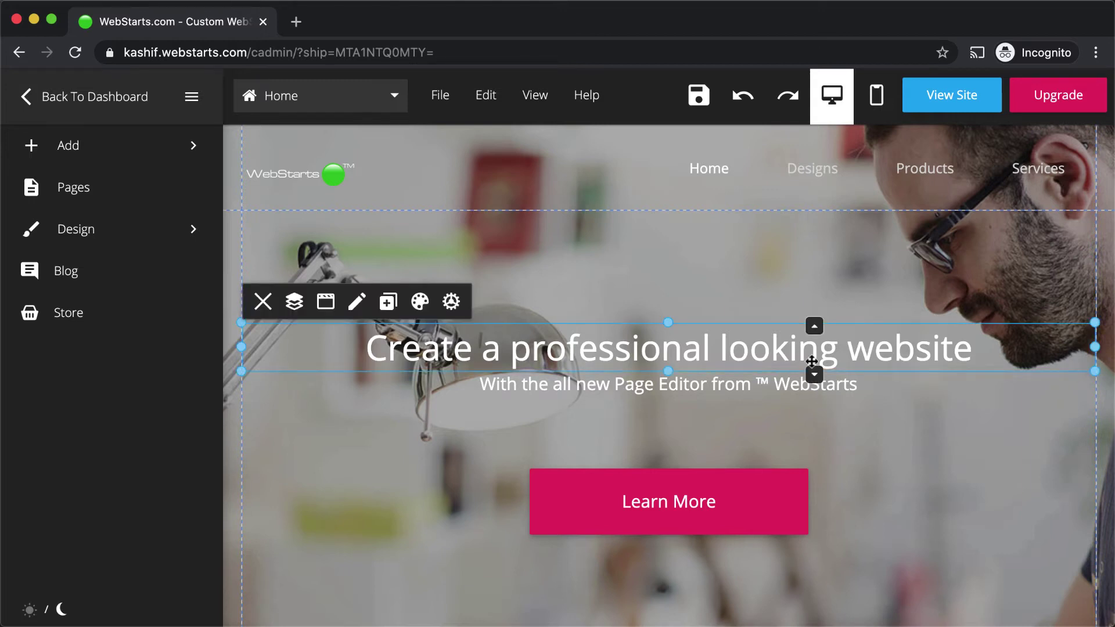
pyautogui.click(357, 302)
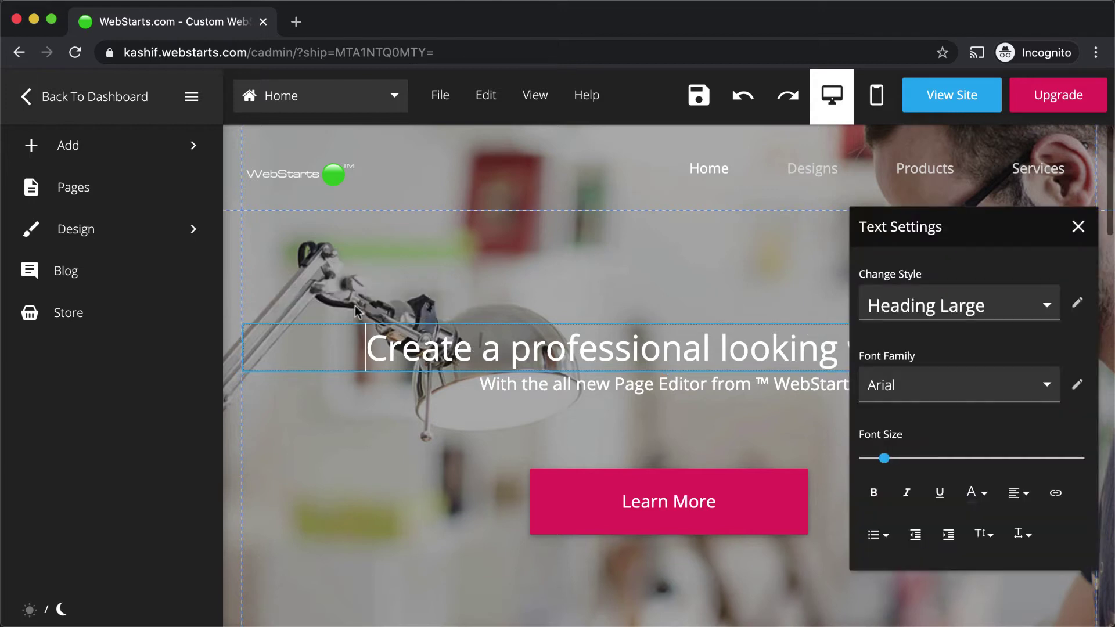
pyautogui.doubleClick(383, 347)
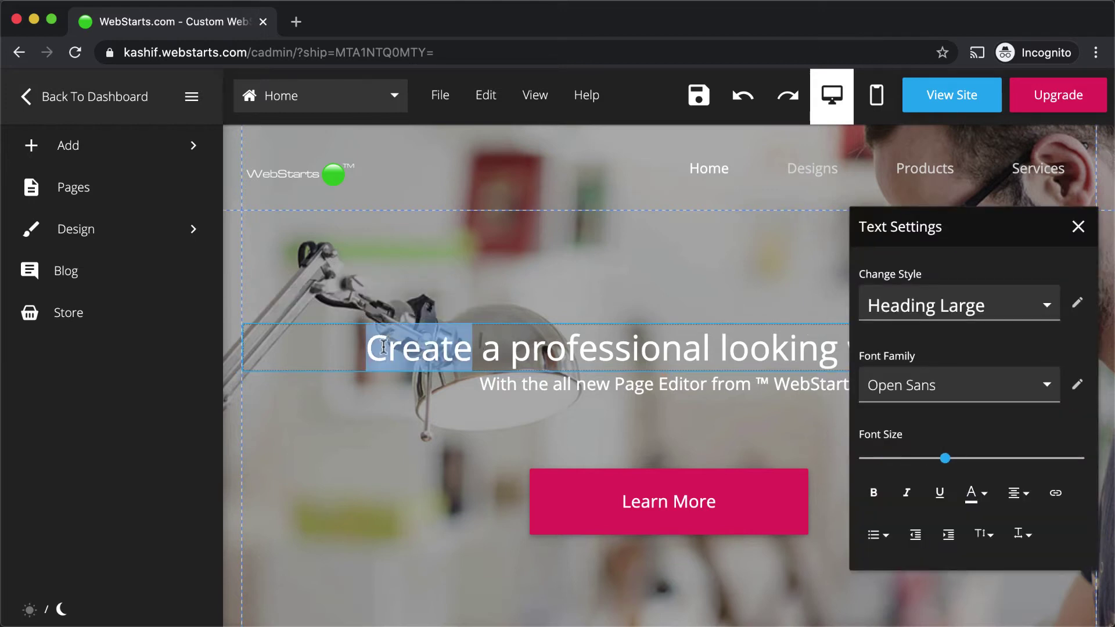
pyautogui.tripleClick(383, 347)
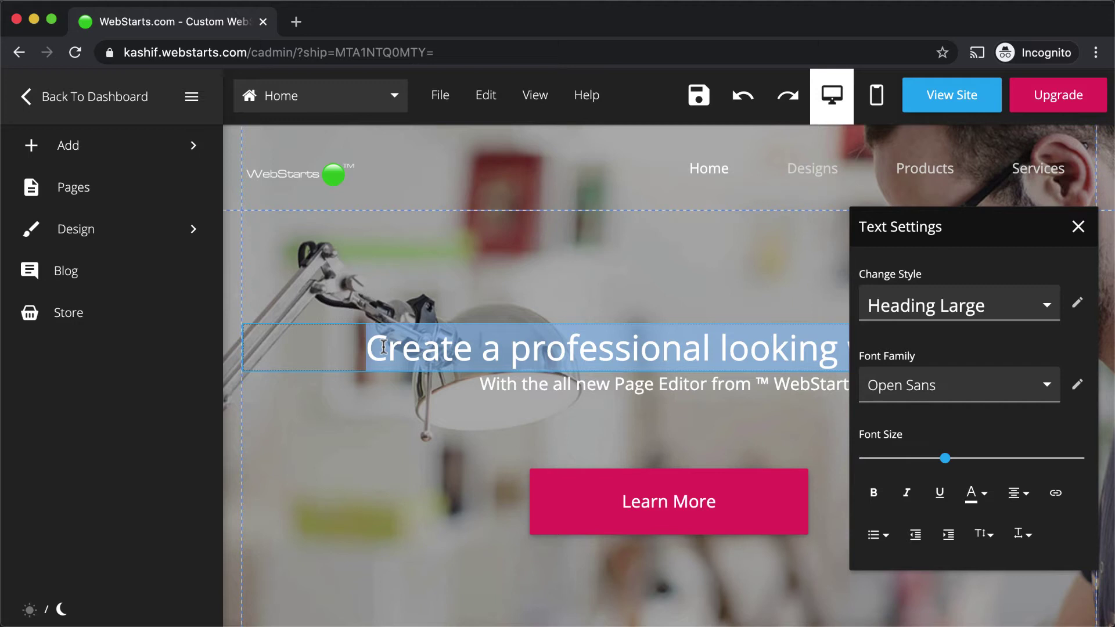
pyautogui.click(1048, 383)
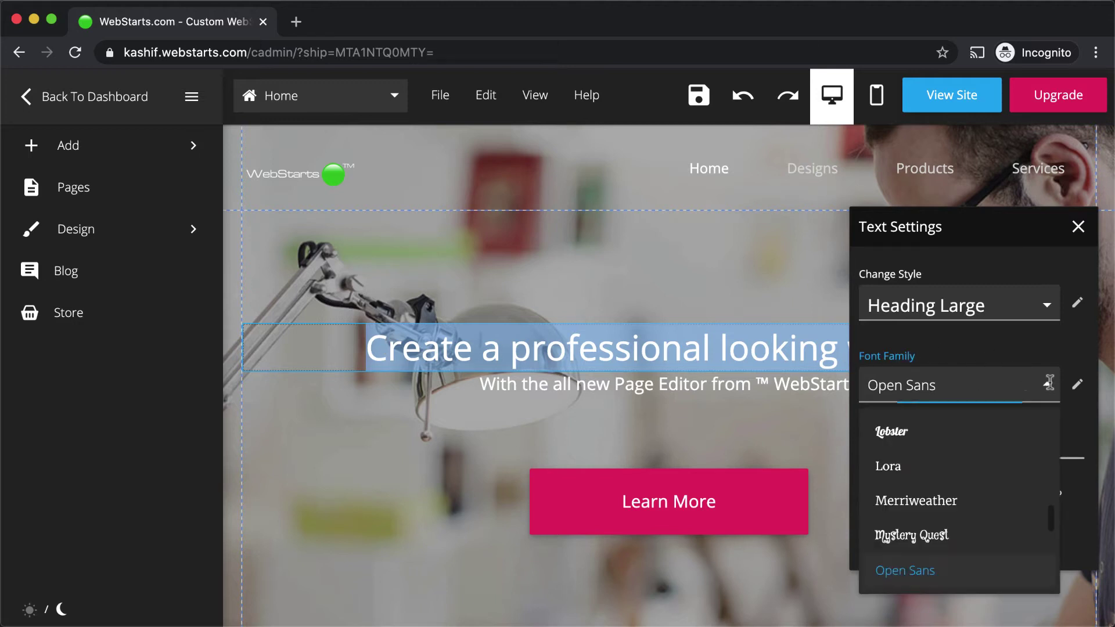
pyautogui.click(1078, 407)
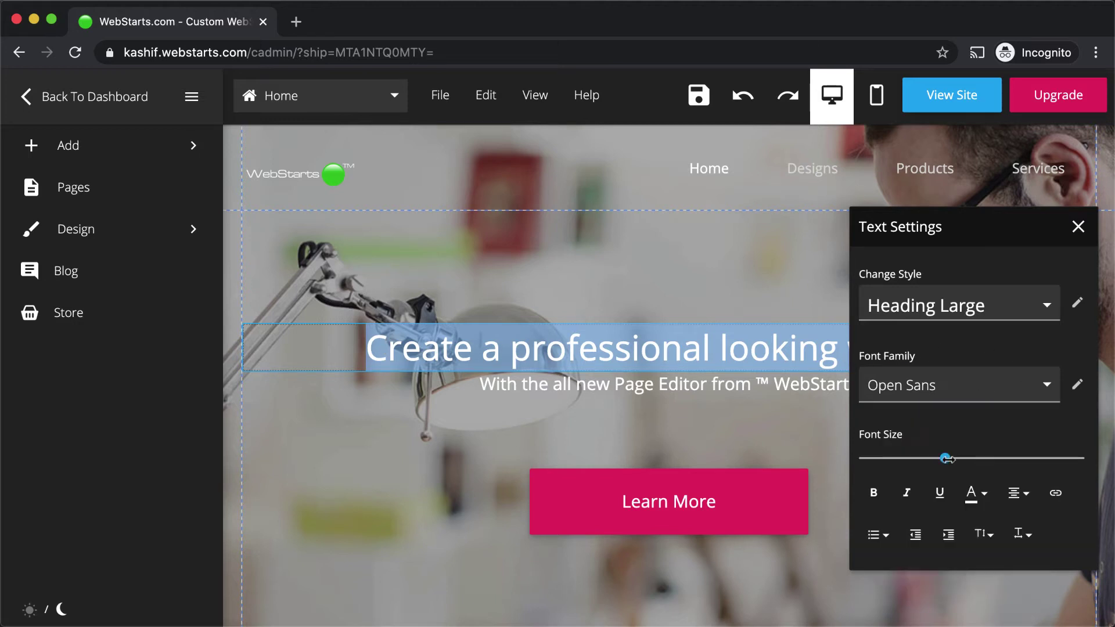
pyautogui.click(973, 494)
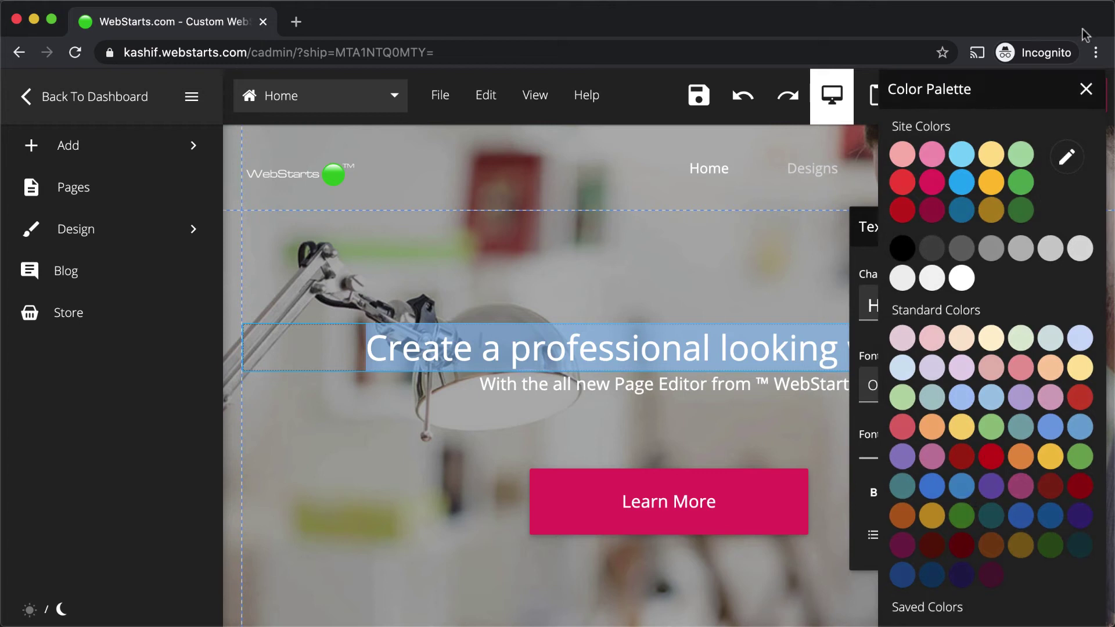
pyautogui.click(1087, 90)
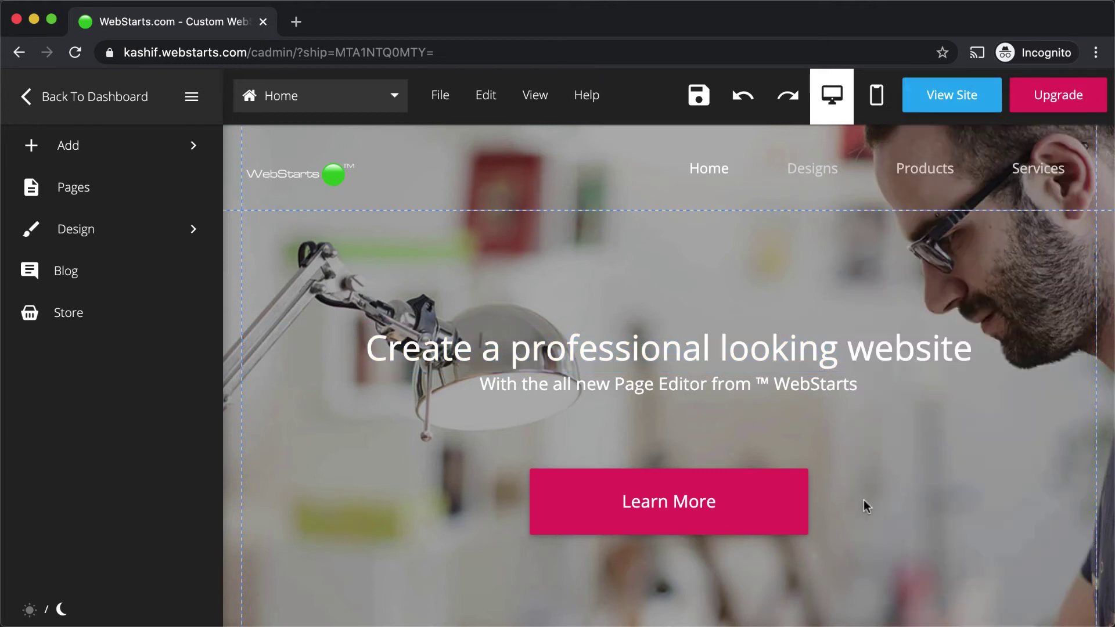
# Change the Learn More button's background colour to a lighter pink swatch.
pyautogui.click(790, 500)
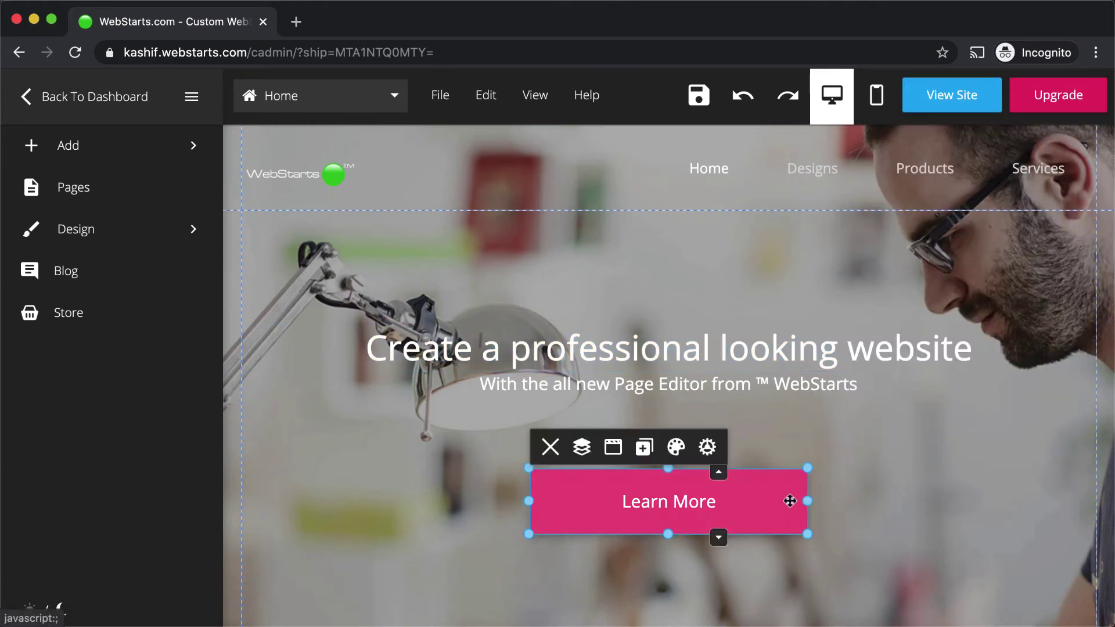
pyautogui.click(676, 448)
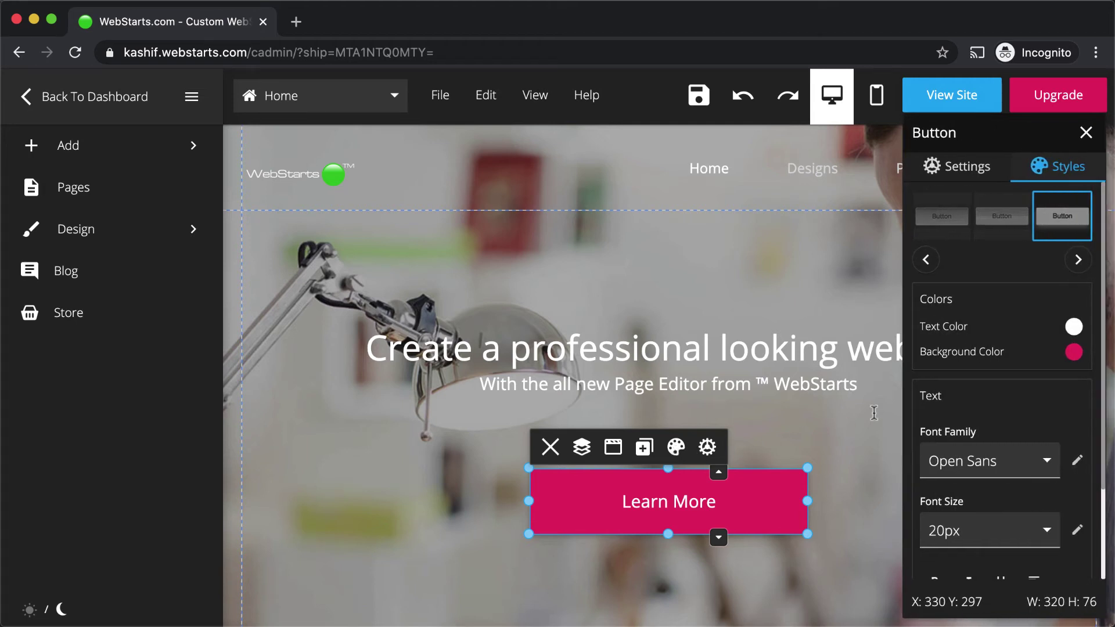
pyautogui.click(1074, 352)
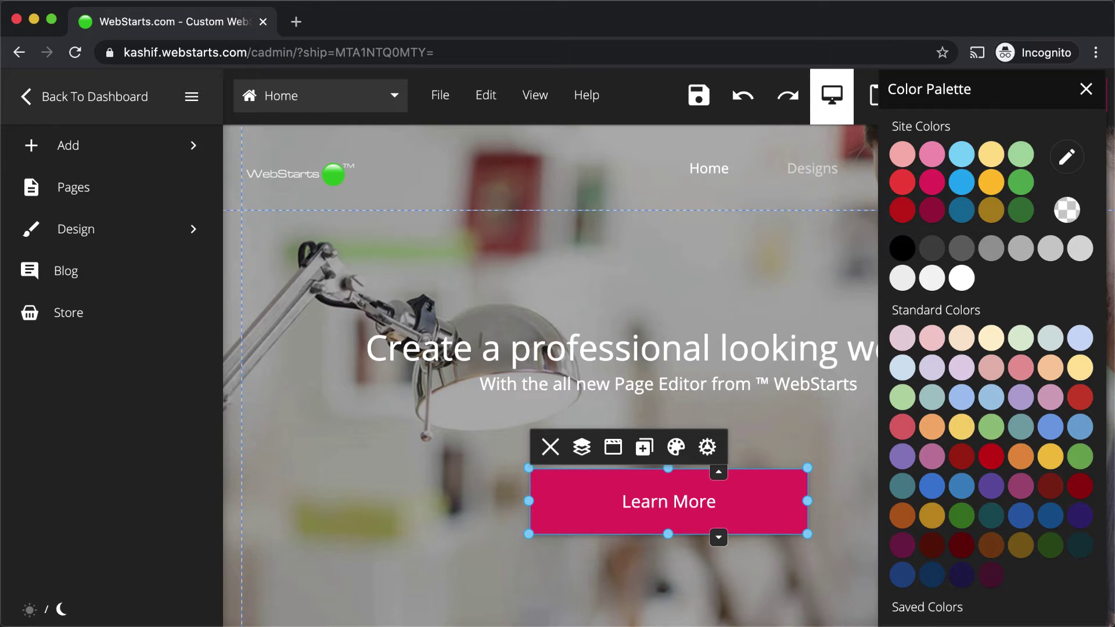
pyautogui.press('Escape')
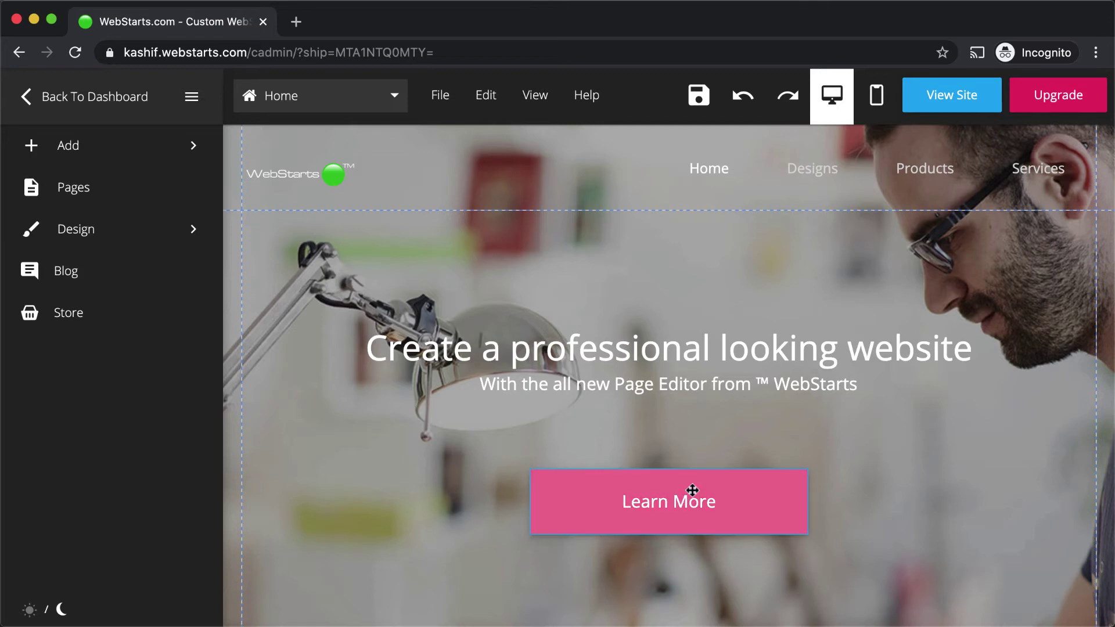
pyautogui.moveTo(692, 490)
pyautogui.mouseDown()
pyautogui.moveTo(813, 491)
pyautogui.moveTo(782, 428)
pyautogui.moveTo(699, 428)
pyautogui.moveTo(701, 498)
pyautogui.moveTo(688, 498)
pyautogui.mouseUp()
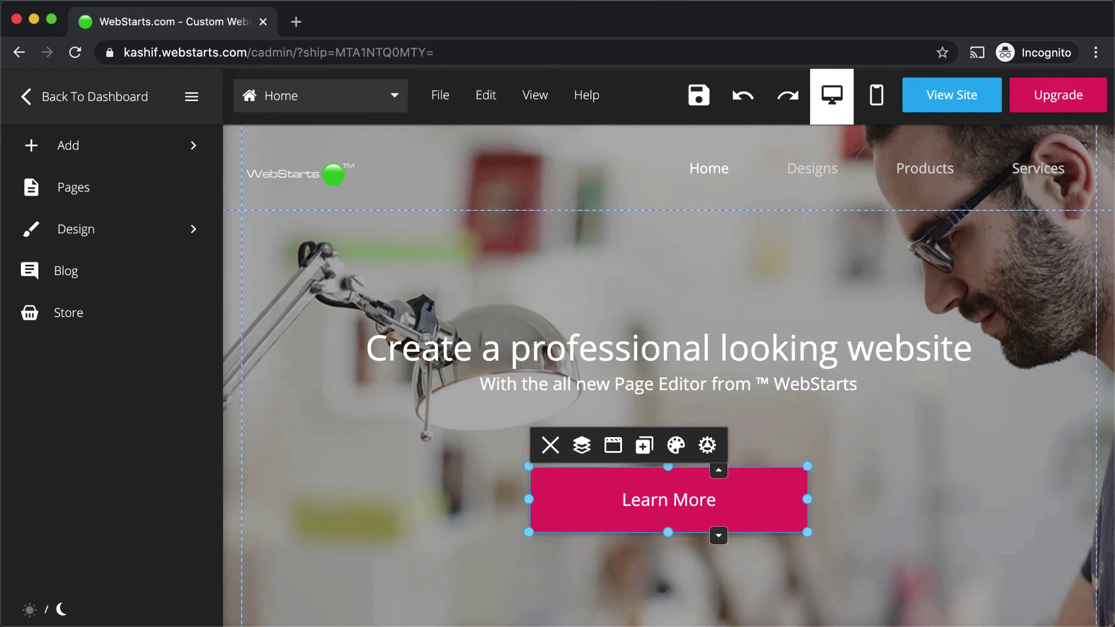
pyautogui.click(893, 461)
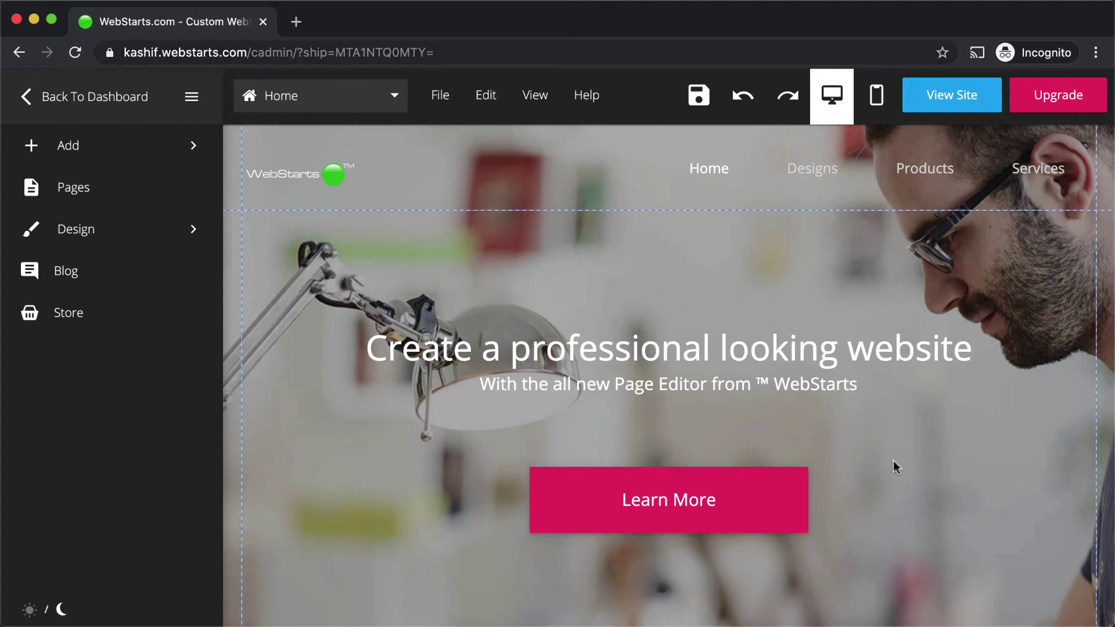
pyautogui.click(792, 493)
pyautogui.click(644, 446)
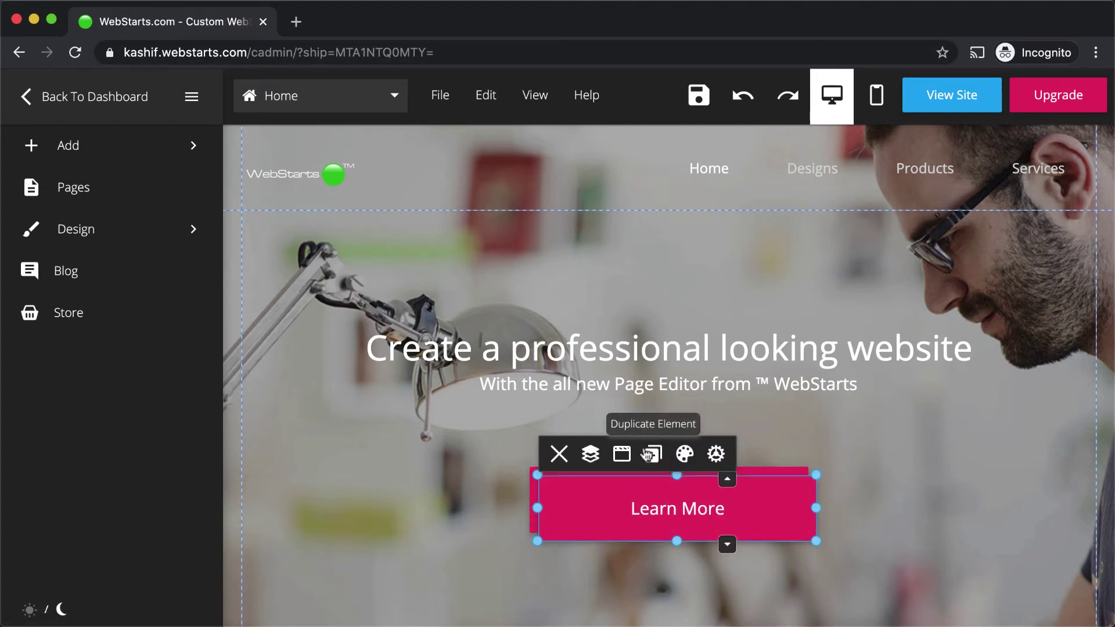
pyautogui.moveTo(592, 505); pyautogui.dragTo(360, 545)
# Delete the duplicated button and drag the 'Features your customers love' heading lower in its section.
pyautogui.press('Delete')
pyautogui.scroll(-6, 783, 296)
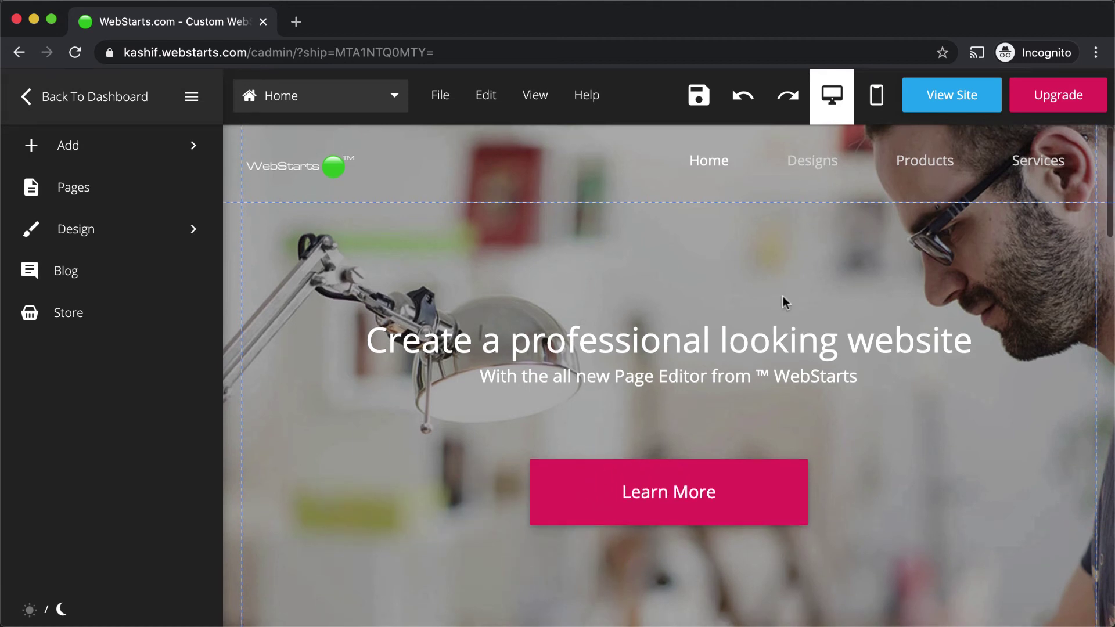
pyautogui.scroll(-6, 783, 296)
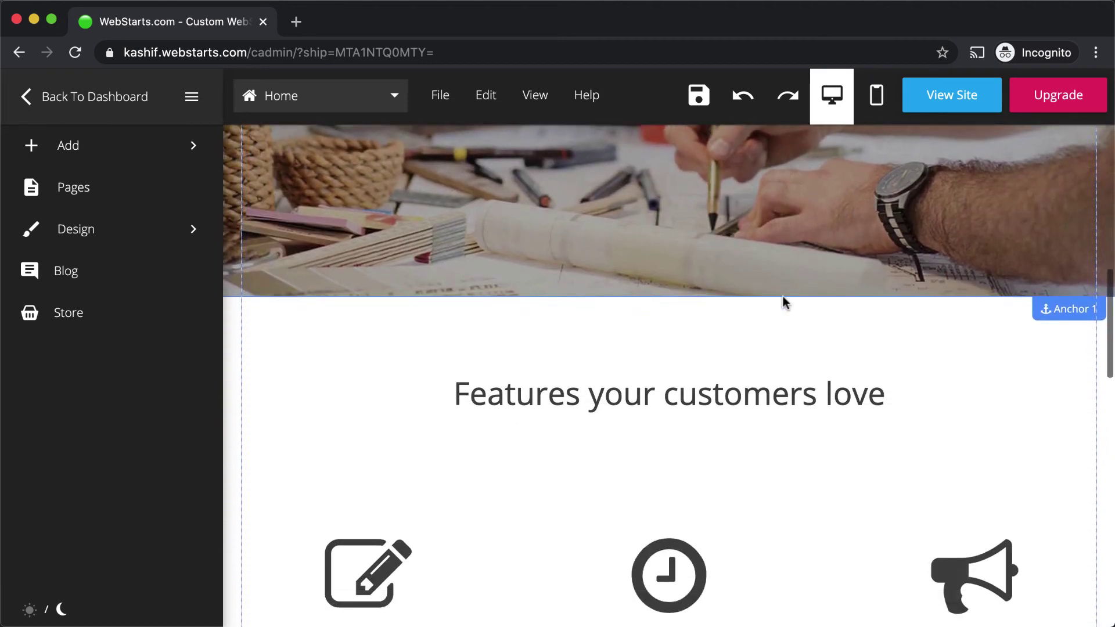
pyautogui.scroll(-2, 784, 302)
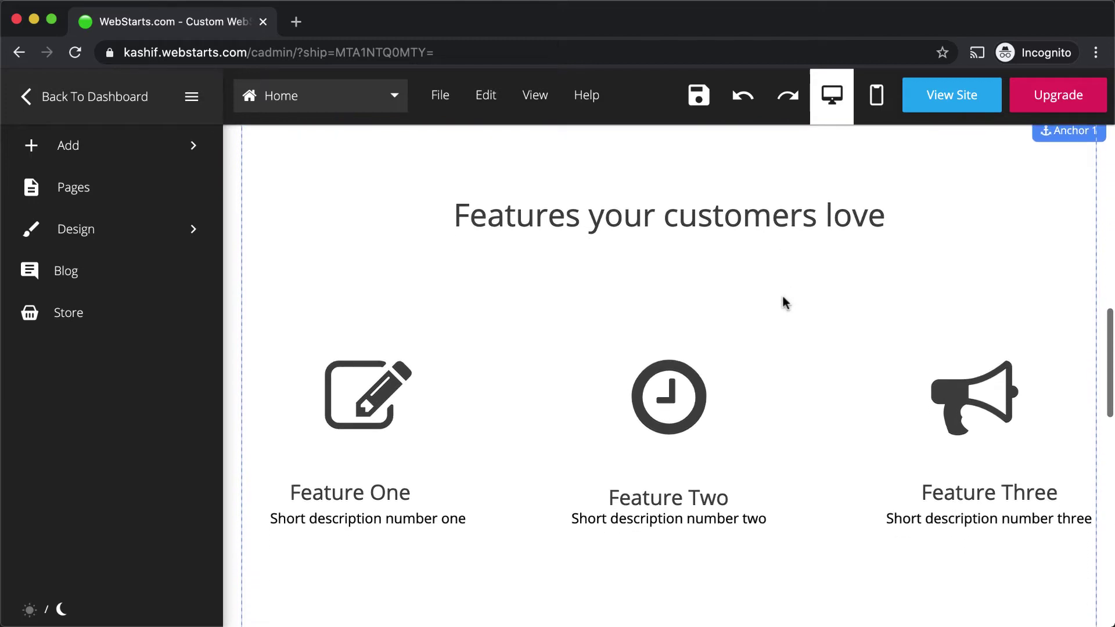
pyautogui.click(780, 221)
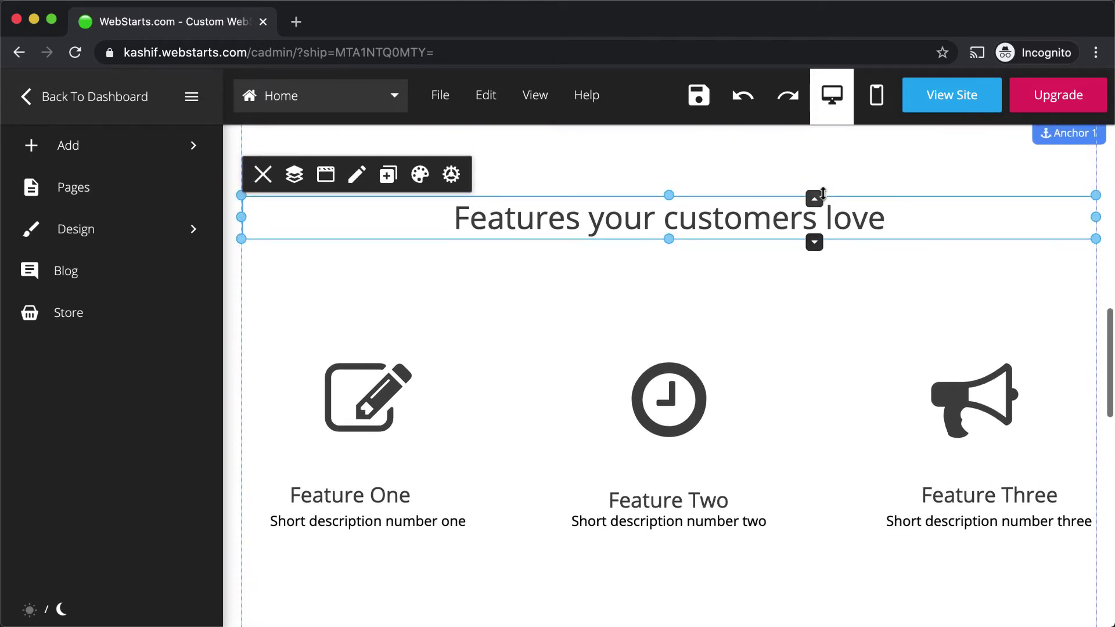
pyautogui.moveTo(817, 195); pyautogui.dragTo(813, 561)
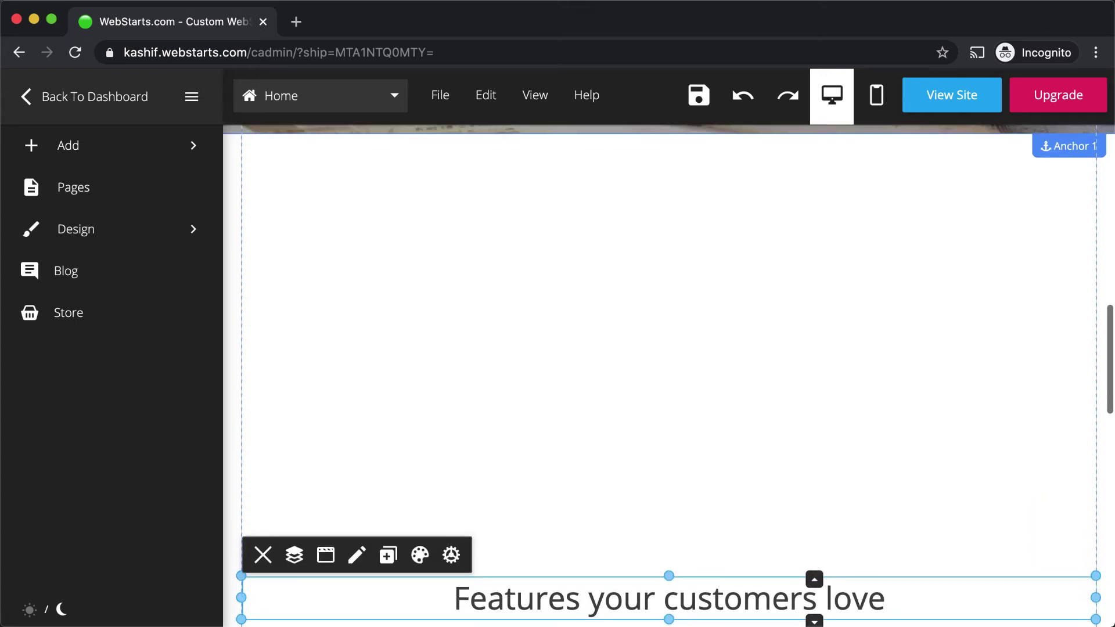
# Add an Image element with a full-width city skyline into the space above the Features heading.
pyautogui.click(627, 268)
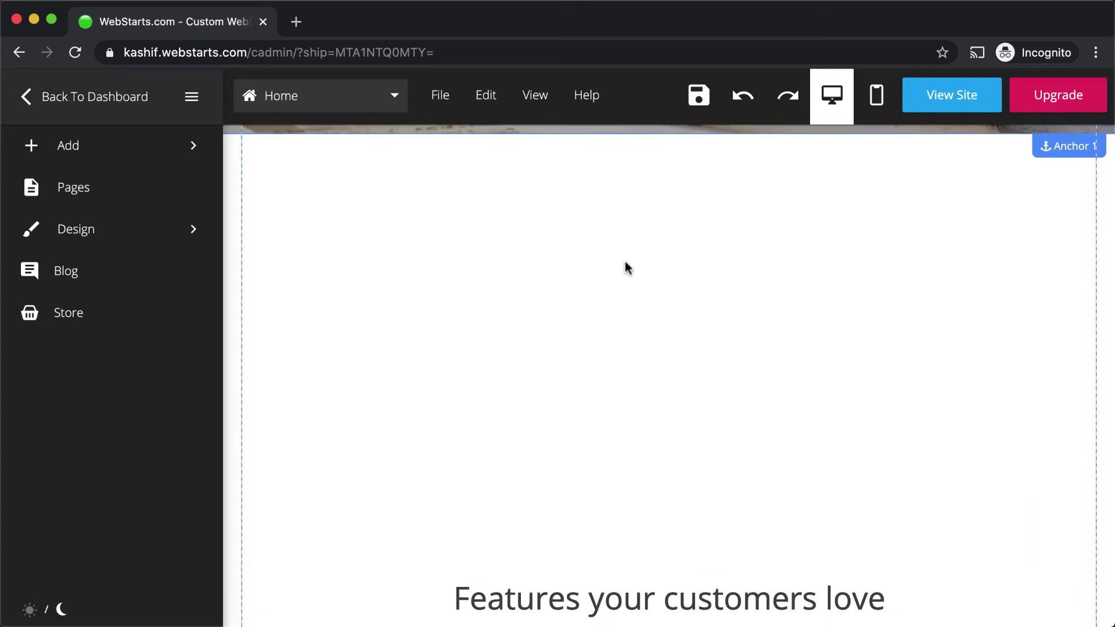
pyautogui.click(200, 157)
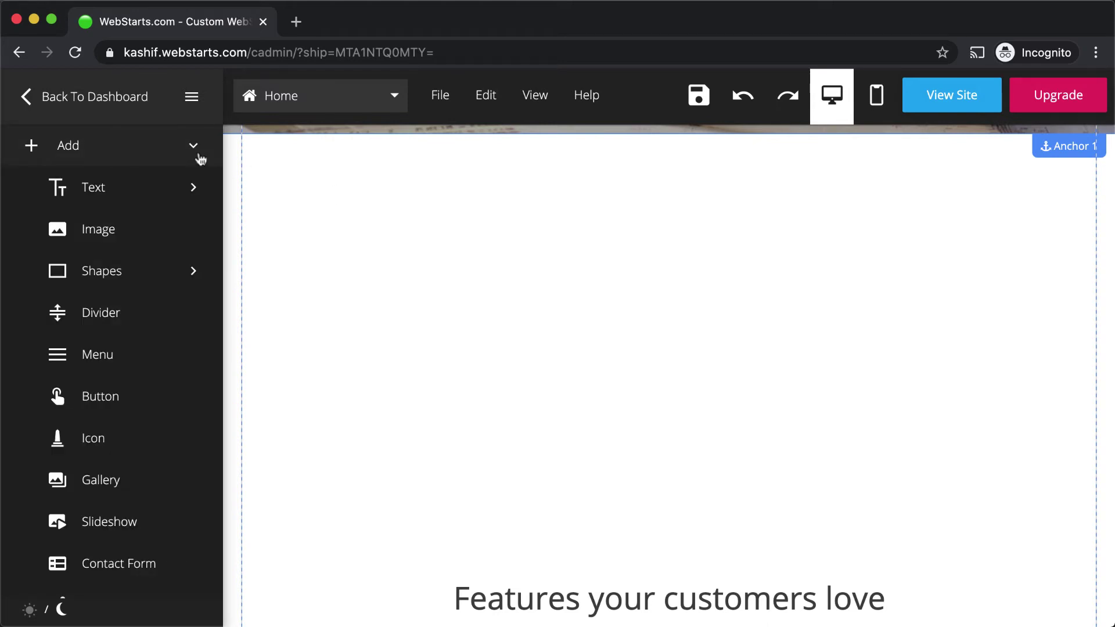
pyautogui.click(165, 231)
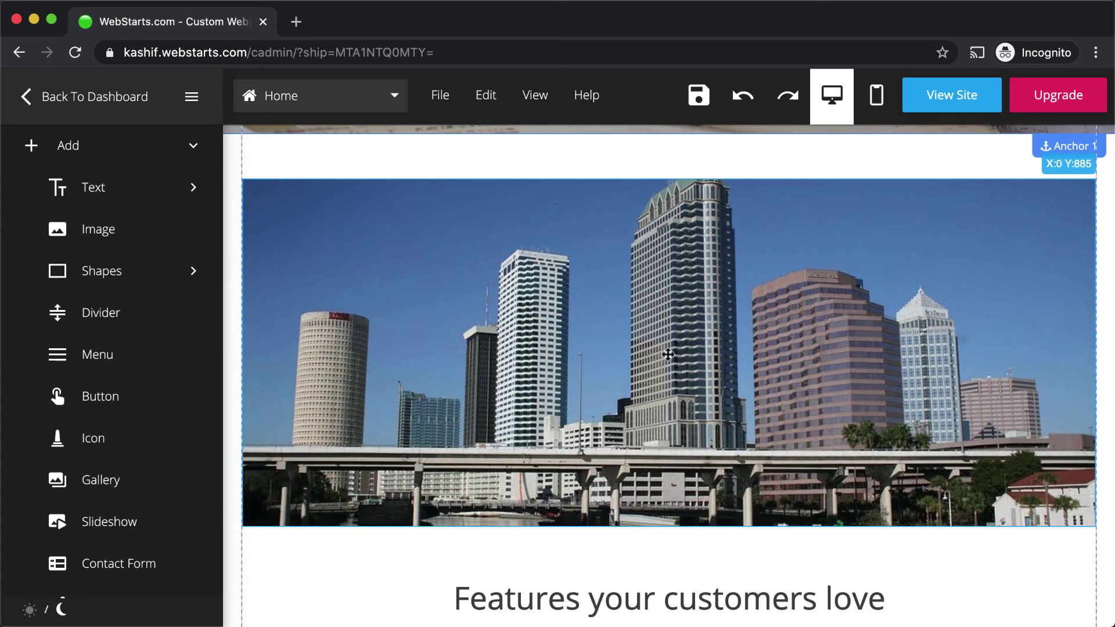
pyautogui.click(668, 354)
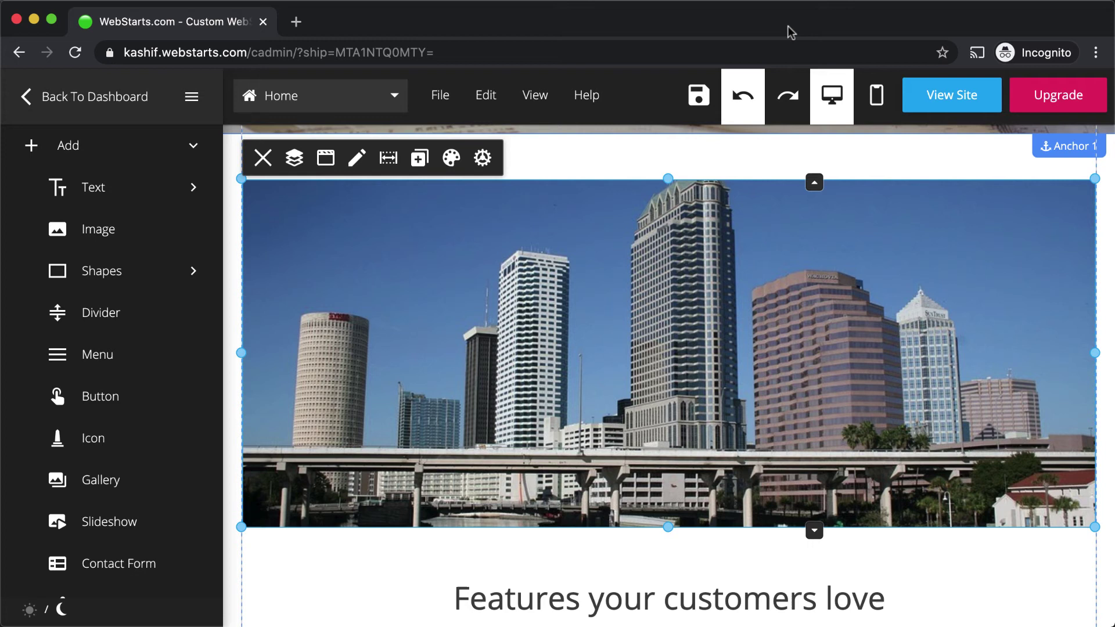
# Set the skyline image's Link To target to the Services page under My Pages.
pyautogui.press('Escape')
pyautogui.click(752, 297)
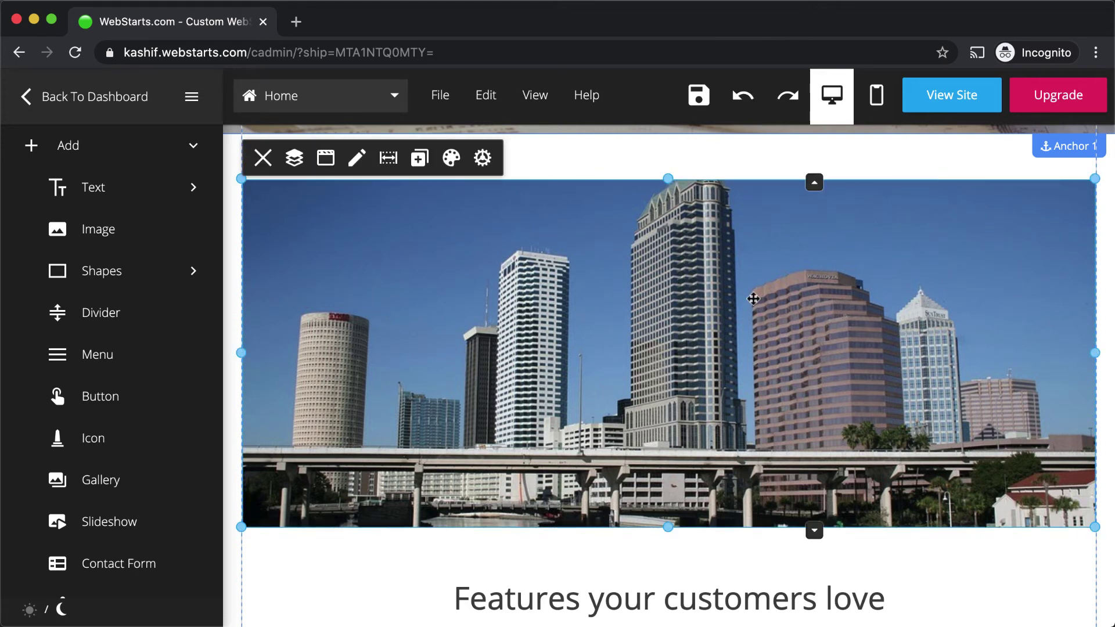
pyautogui.click(483, 158)
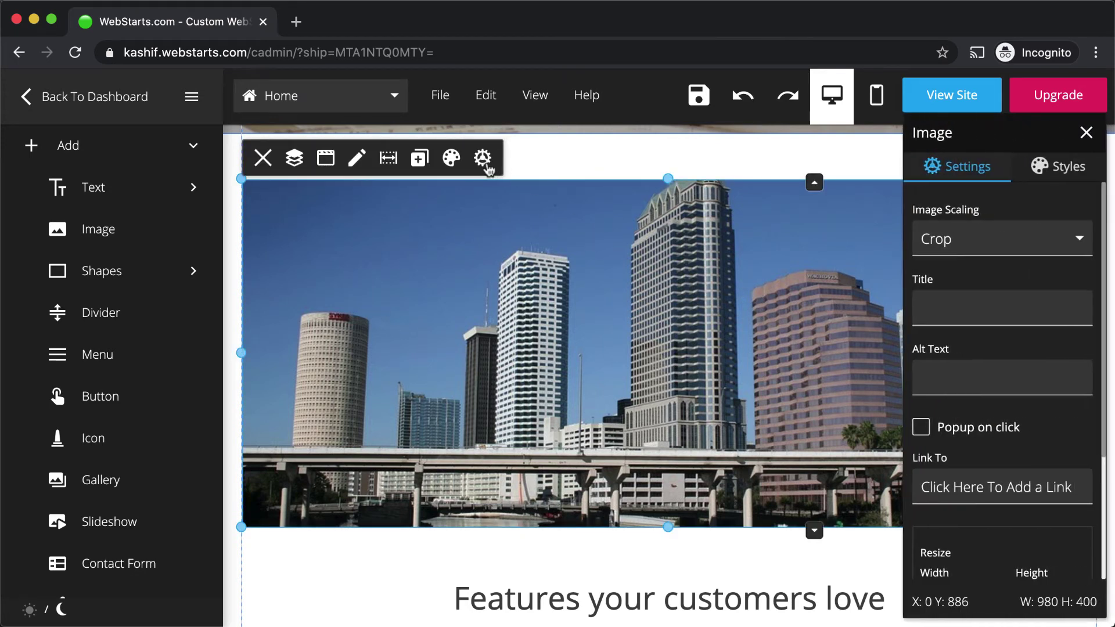
pyautogui.click(969, 486)
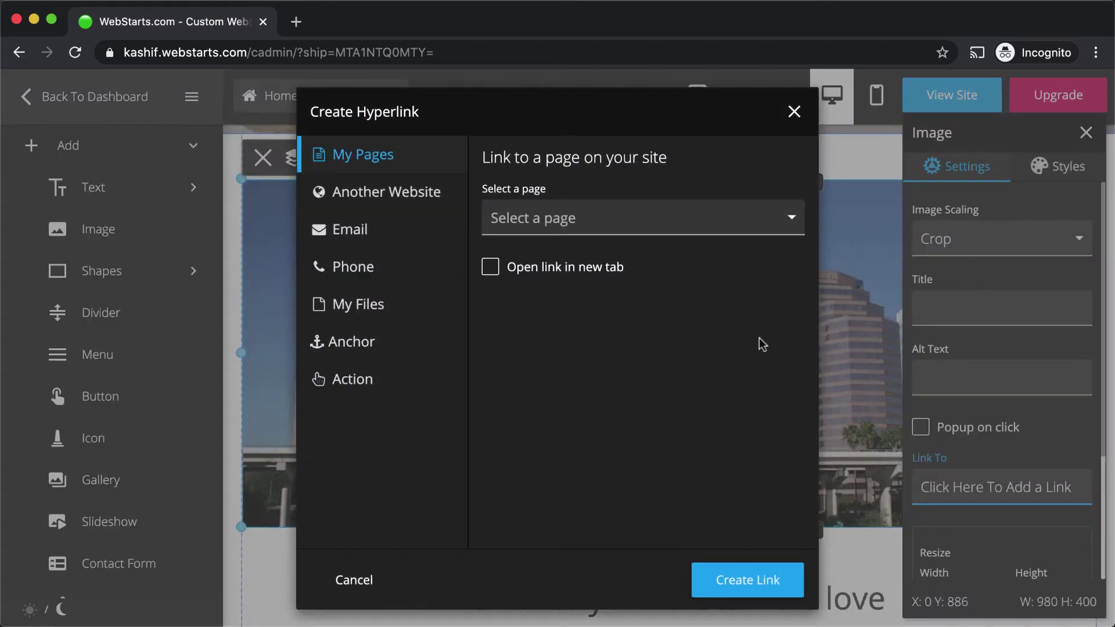
pyautogui.click(788, 231)
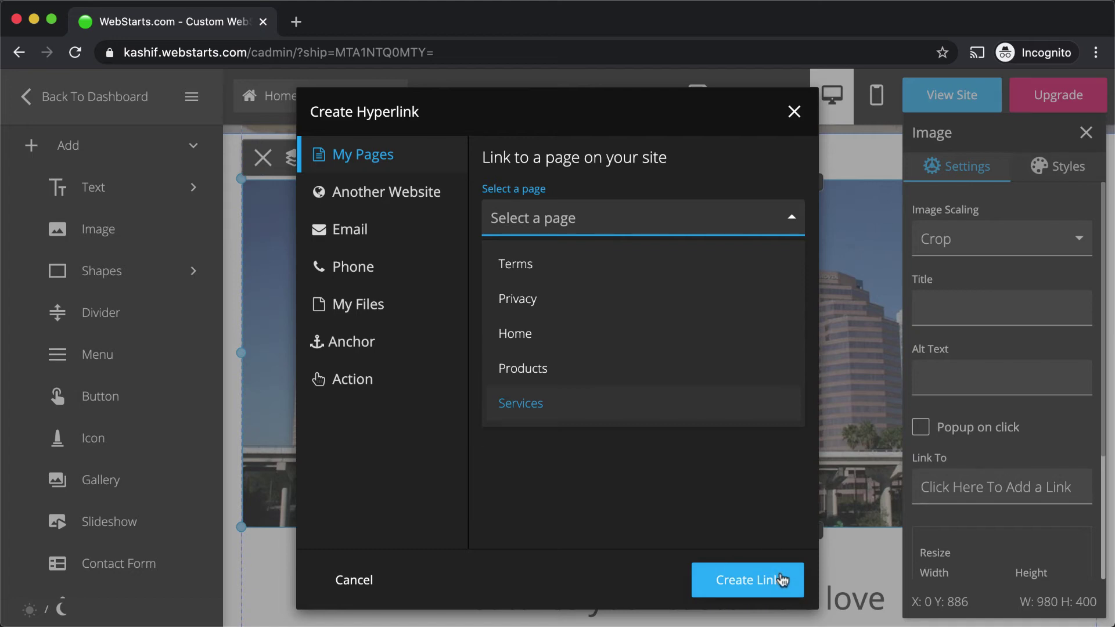
pyautogui.click(587, 403)
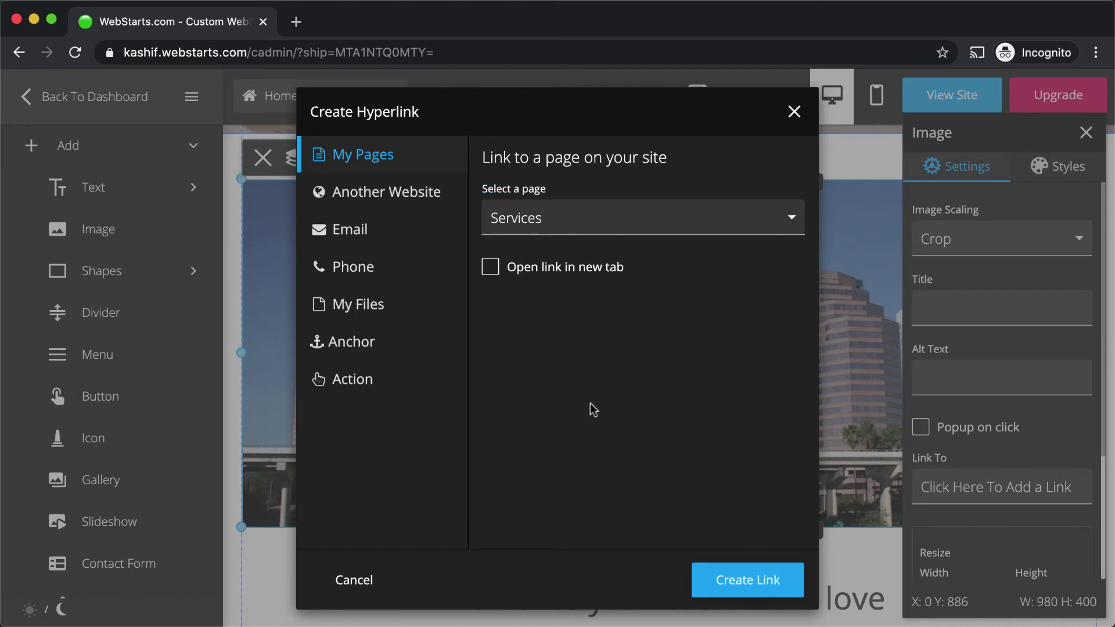
pyautogui.click(756, 579)
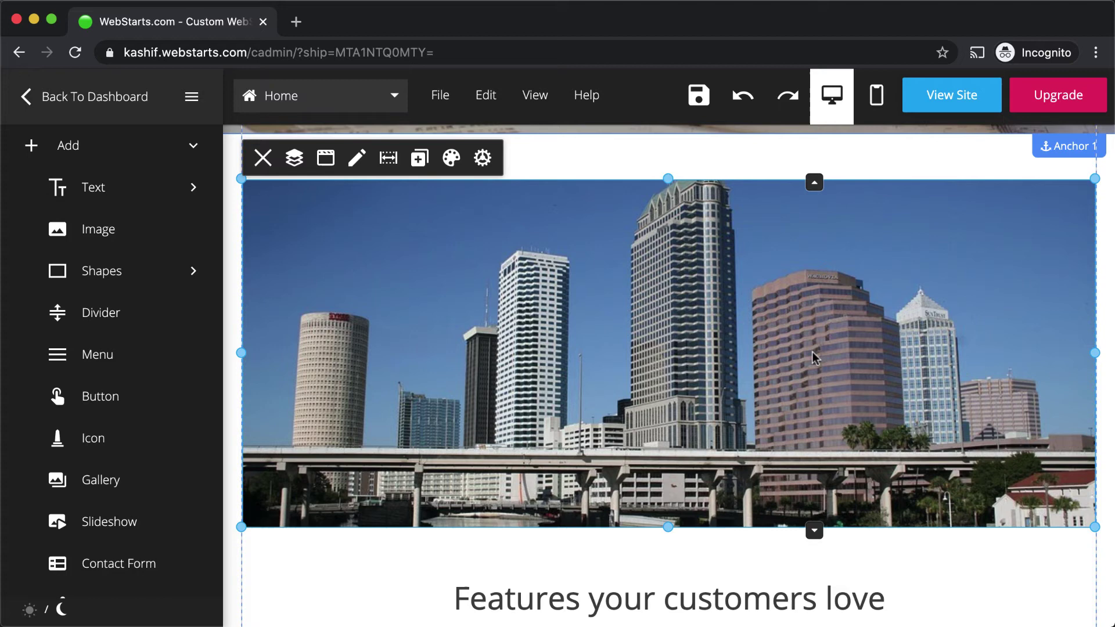
# Save the edited Home page and return to the site dashboard.
pyautogui.click(709, 107)
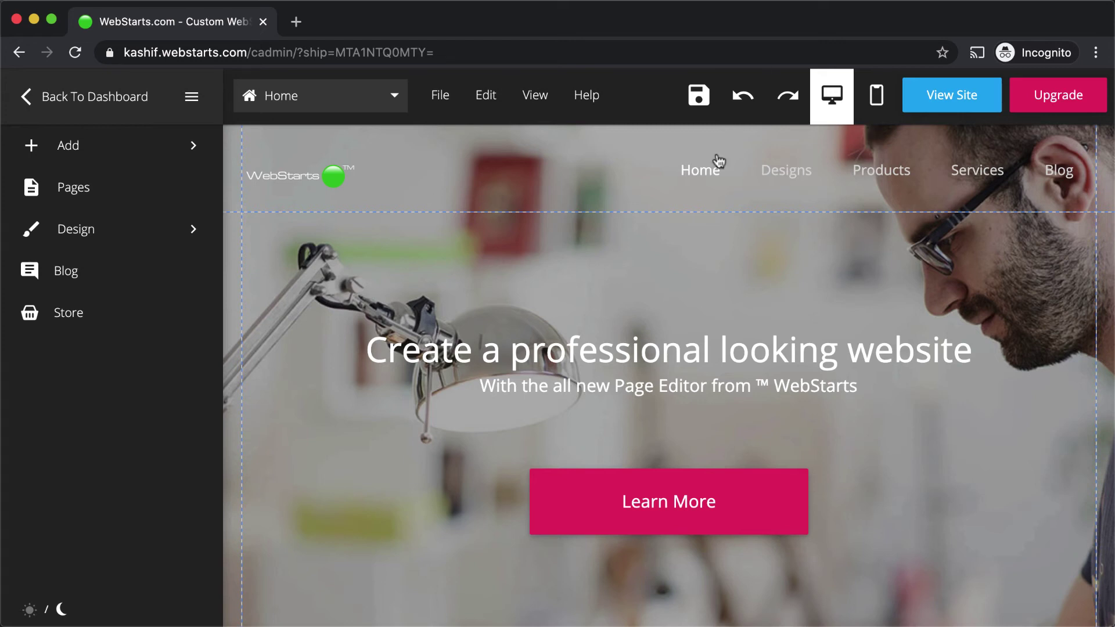
pyautogui.click(109, 103)
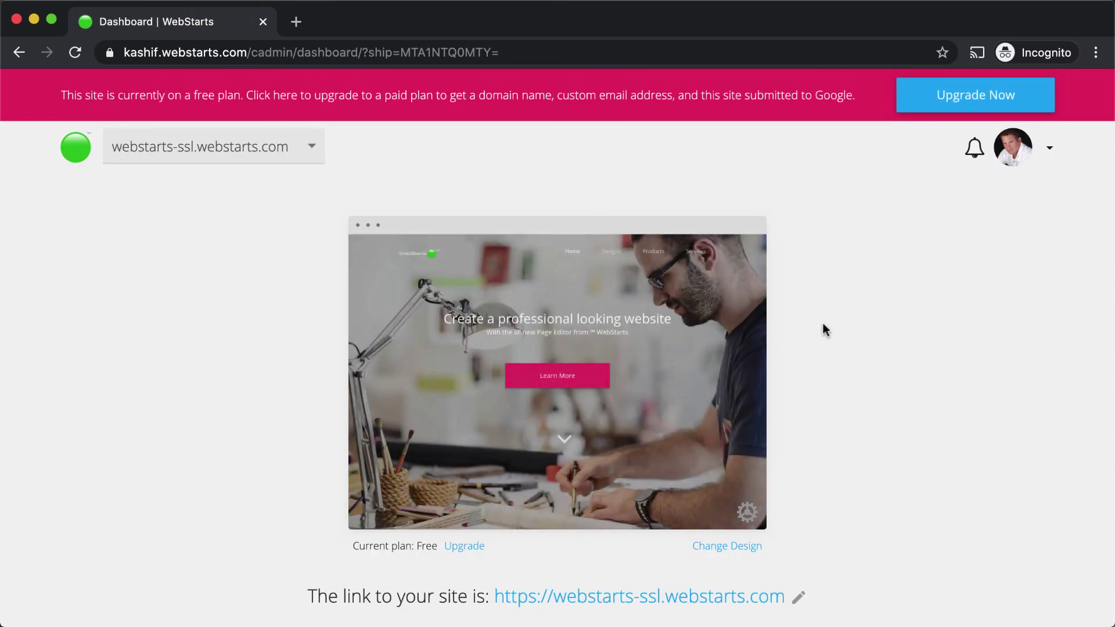
# Open the dashboard's Blog manager and close the Manage Blog window again.
pyautogui.scroll(-6, 826, 327)
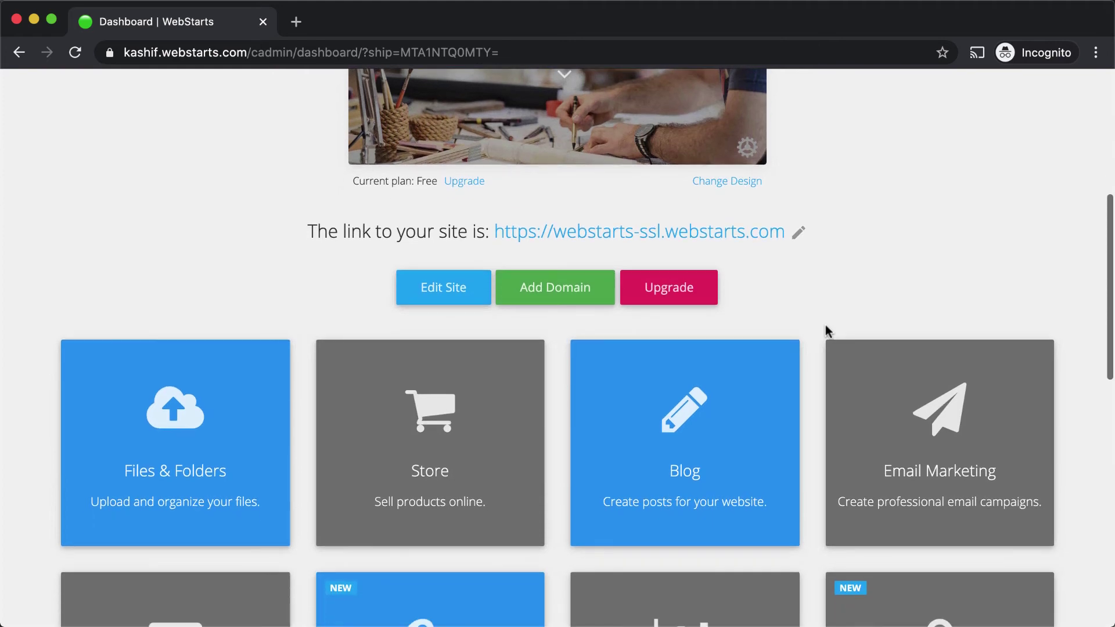
pyautogui.click(747, 396)
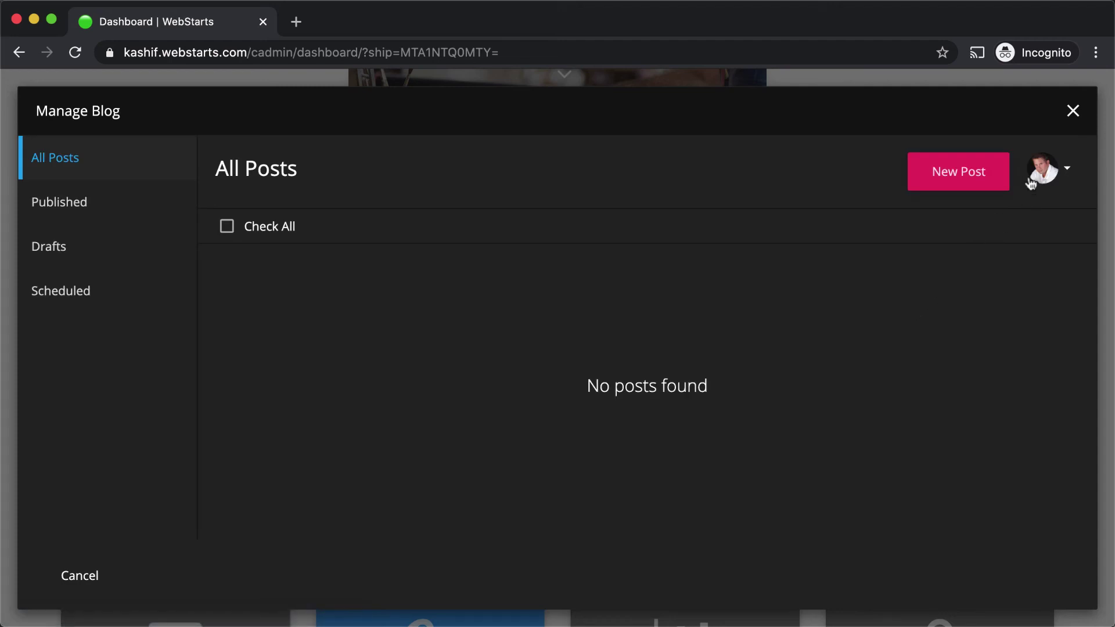
pyautogui.click(1072, 112)
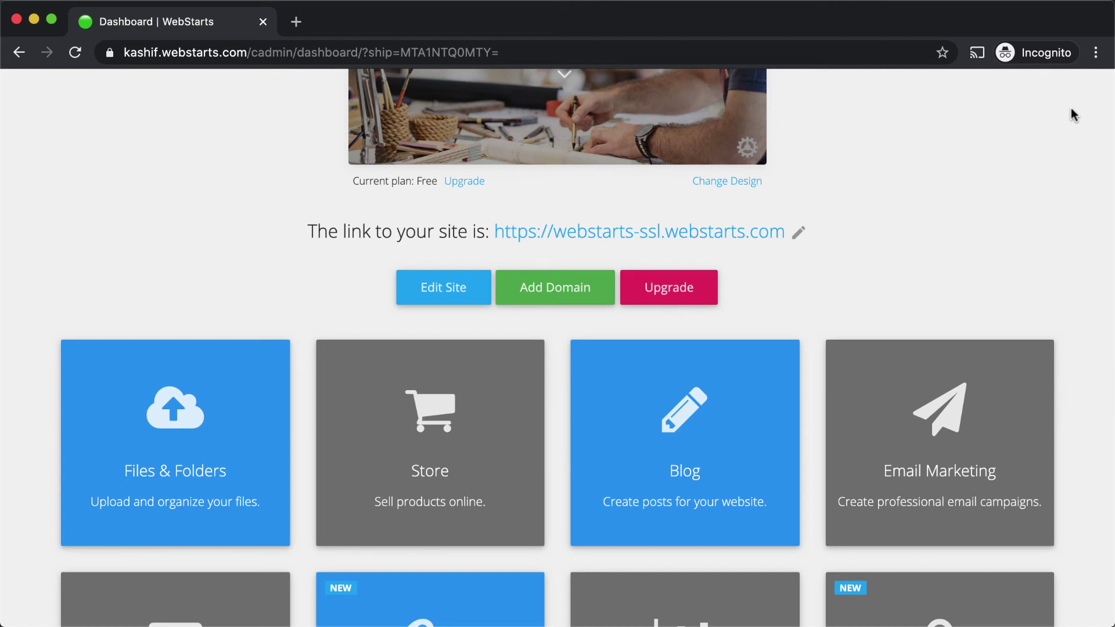
# Search the domain myveryownwebsite1.com to check that it is available.
pyautogui.click(570, 299)
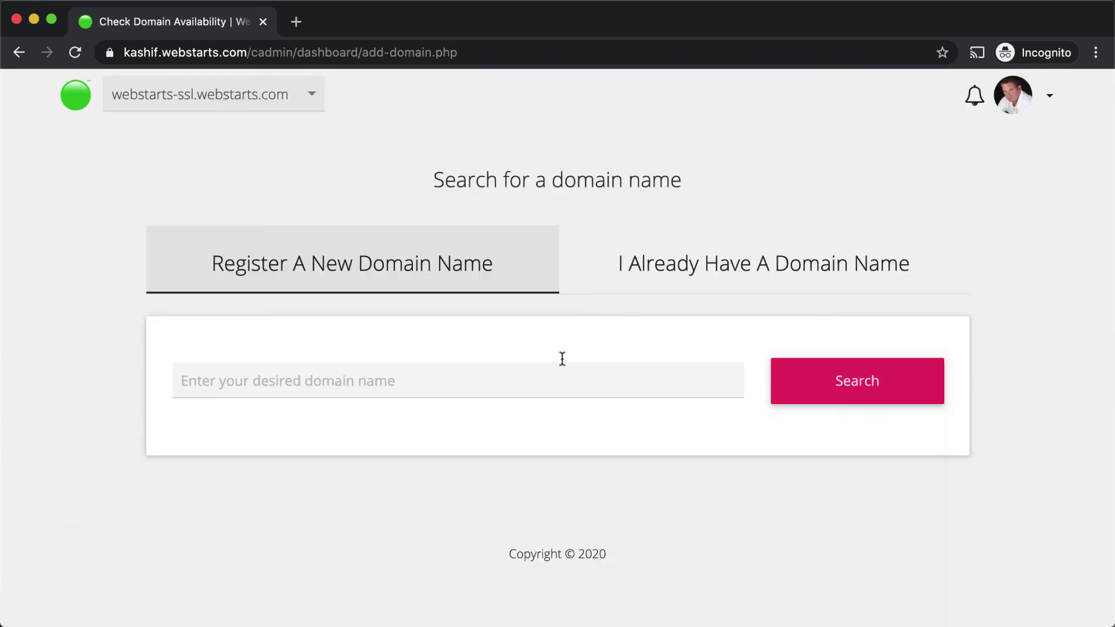
pyautogui.click(576, 386)
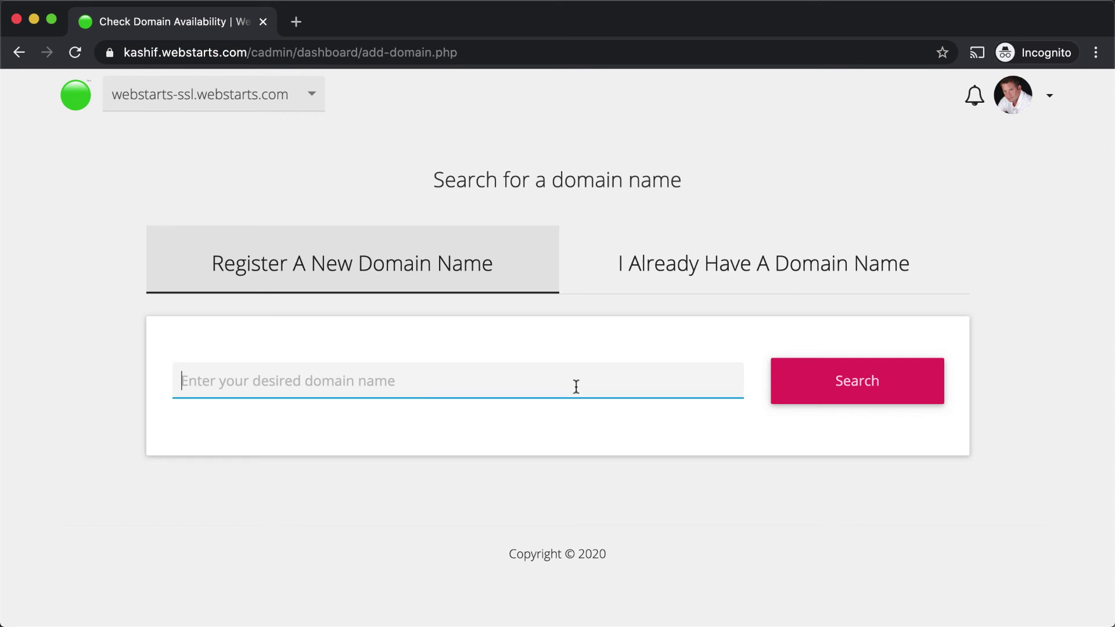
pyautogui.write('myveryown')
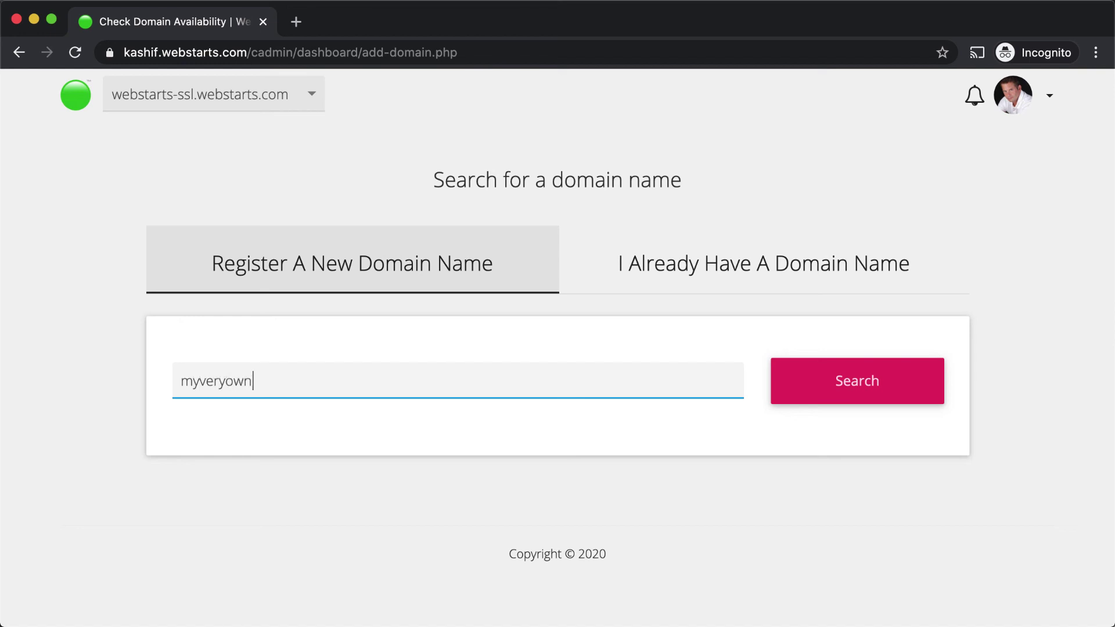
pyautogui.write('website')
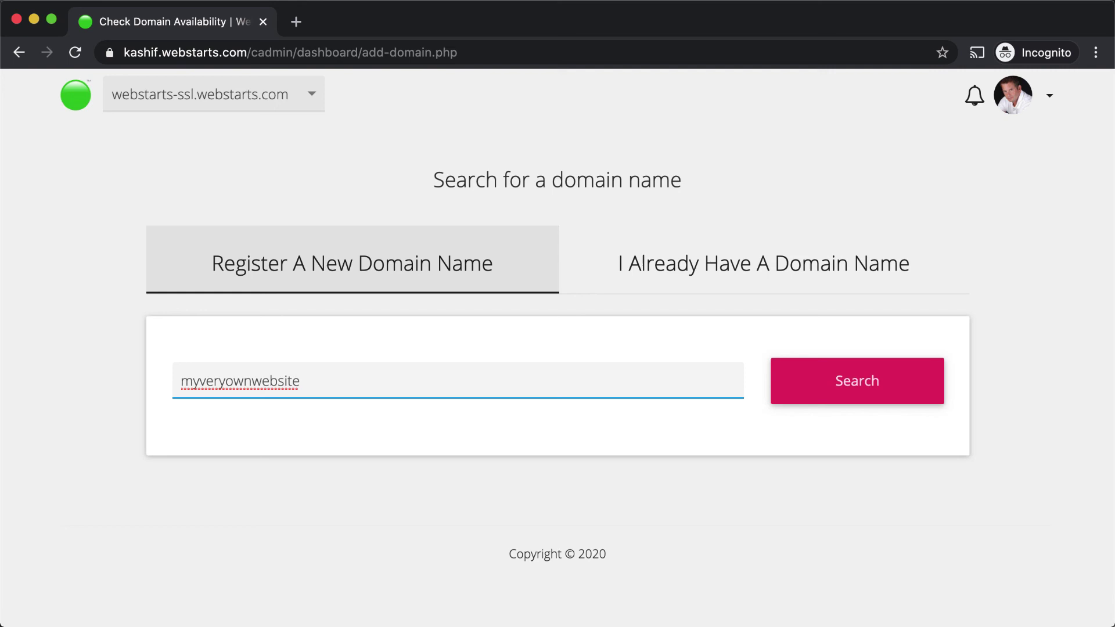
pyautogui.write('1.com')
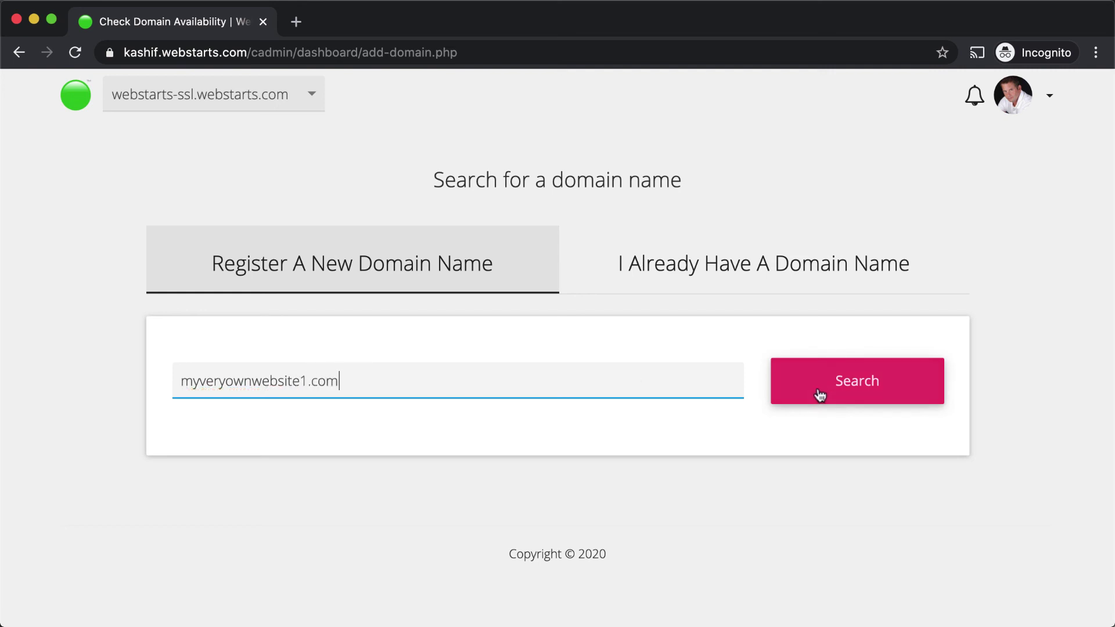
pyautogui.click(826, 388)
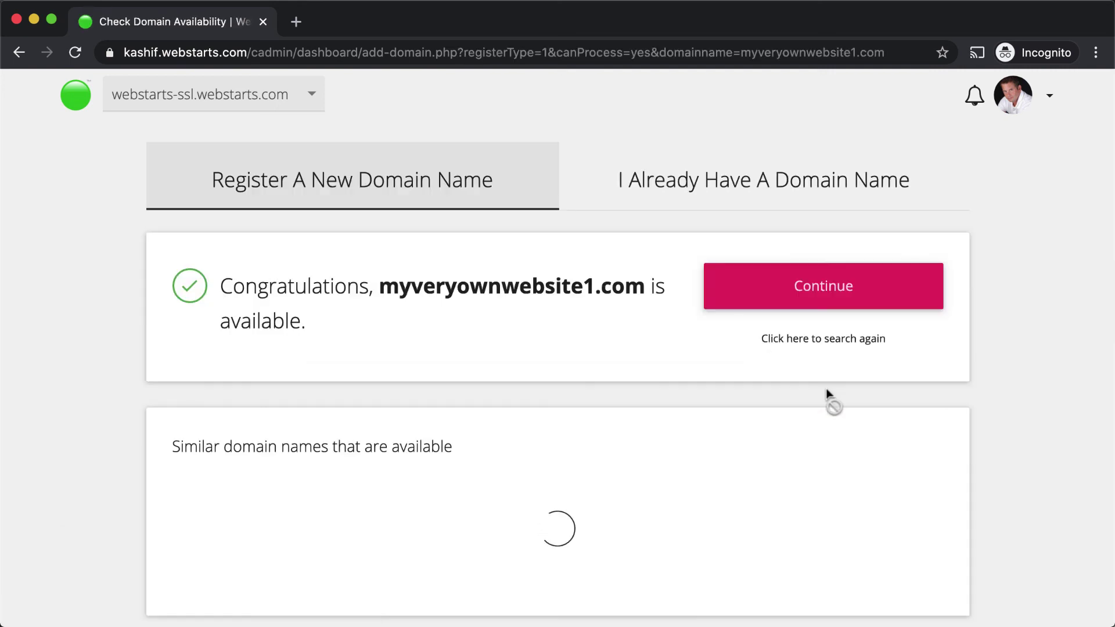
# Continue with the available domain and select the Pro Plus plan at $7.16.
pyautogui.click(833, 307)
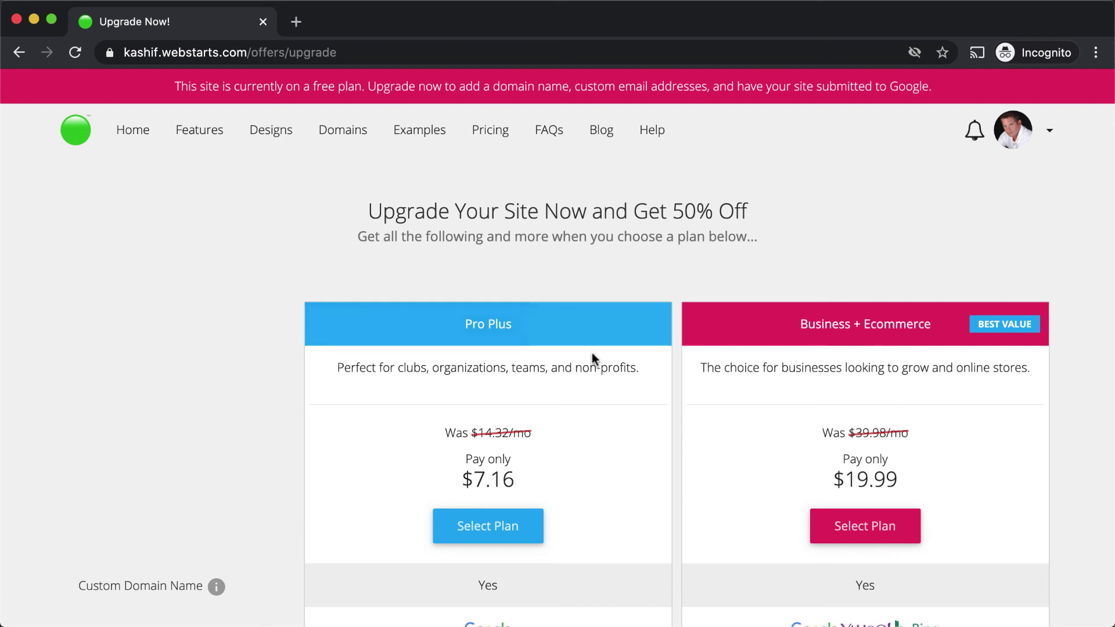
pyautogui.click(535, 534)
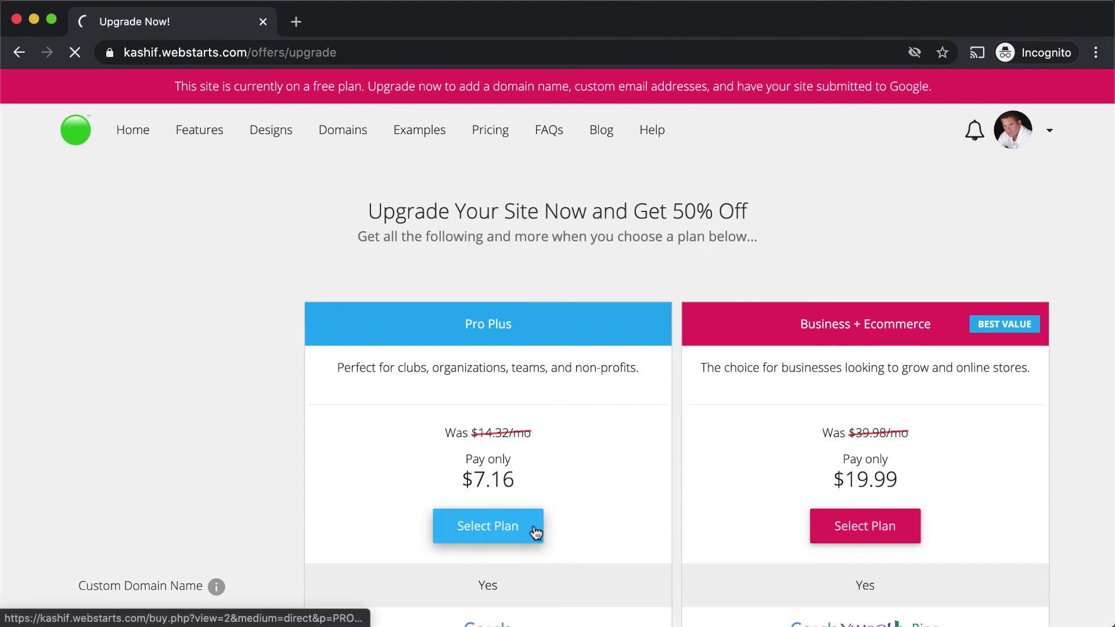